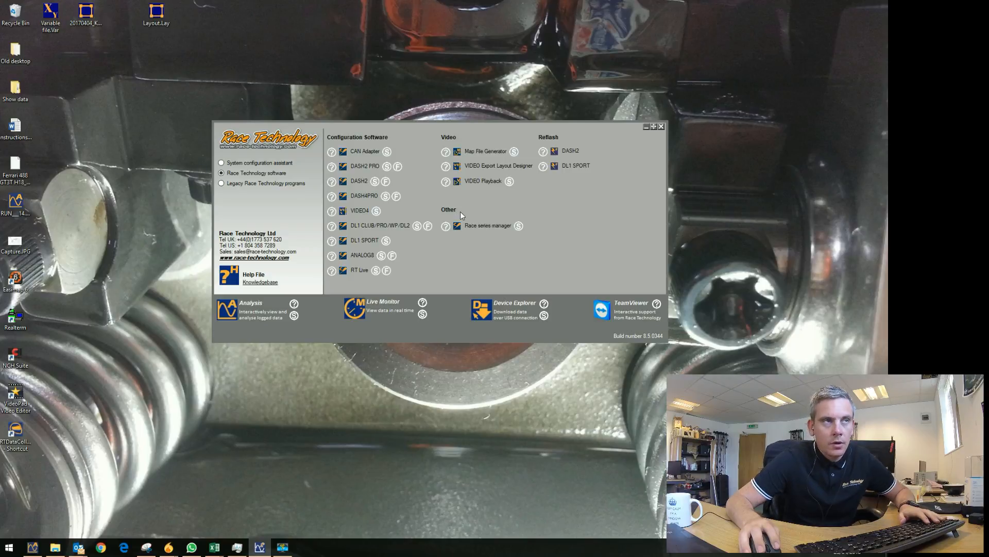
# From the Race Technology launcher, start Race Series Manager listed under Other.
pyautogui.click(225, 164)
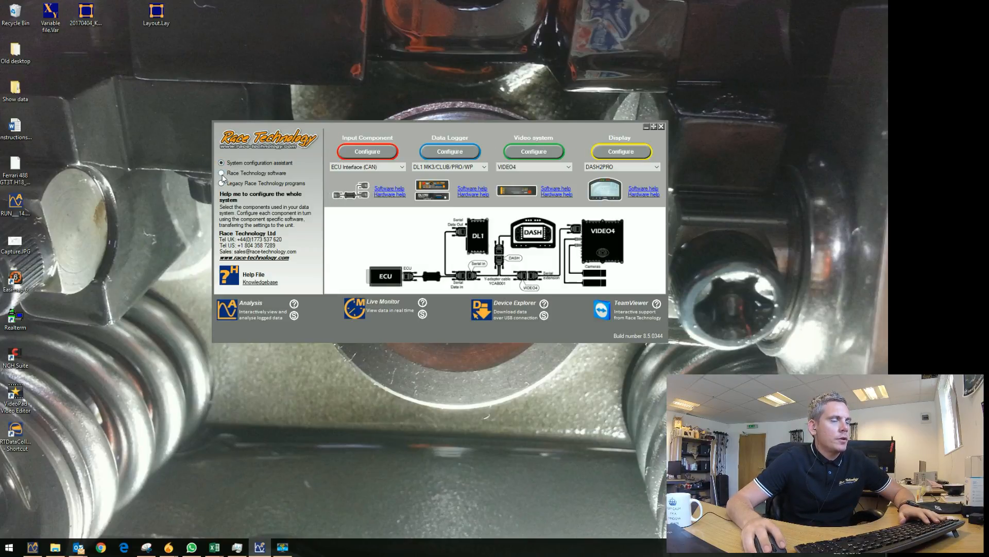
pyautogui.click(222, 174)
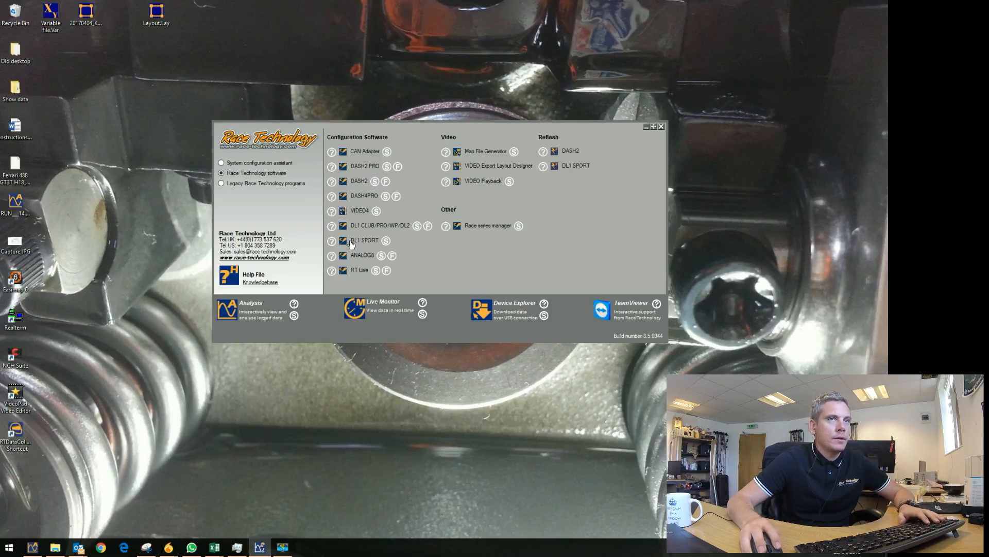
pyautogui.click(662, 128)
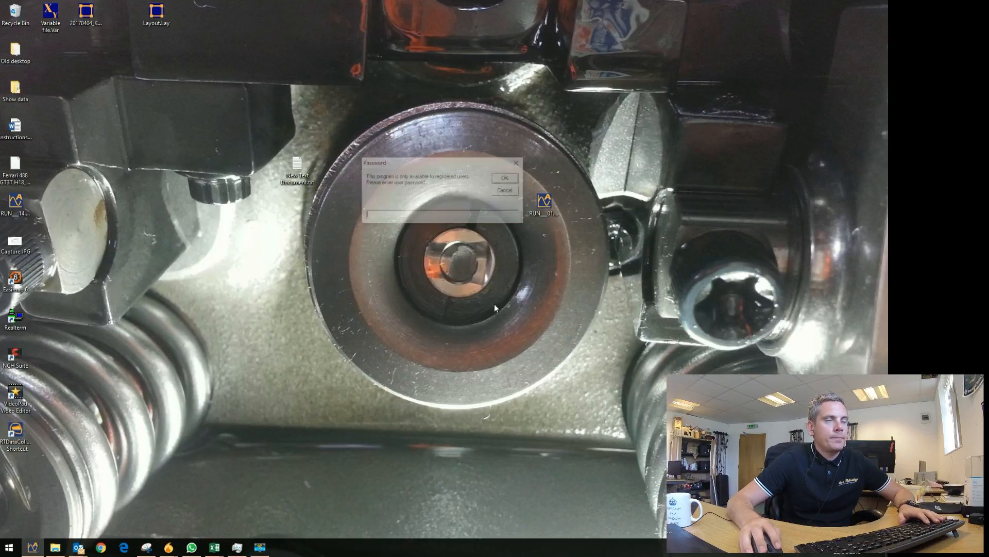
# Enter the registered-user password to open Race Series Manager v0.9.
pyautogui.write('admin')
pyautogui.press('Return')
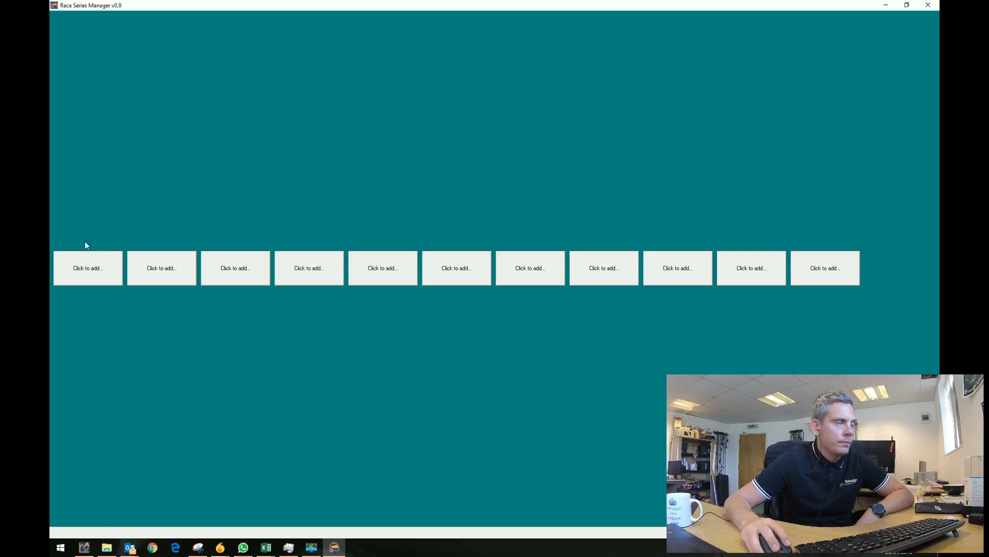
# Cancel the first slot's definition-file loader and switch to the Rd_1_Example folder window.
pyautogui.click(90, 272)
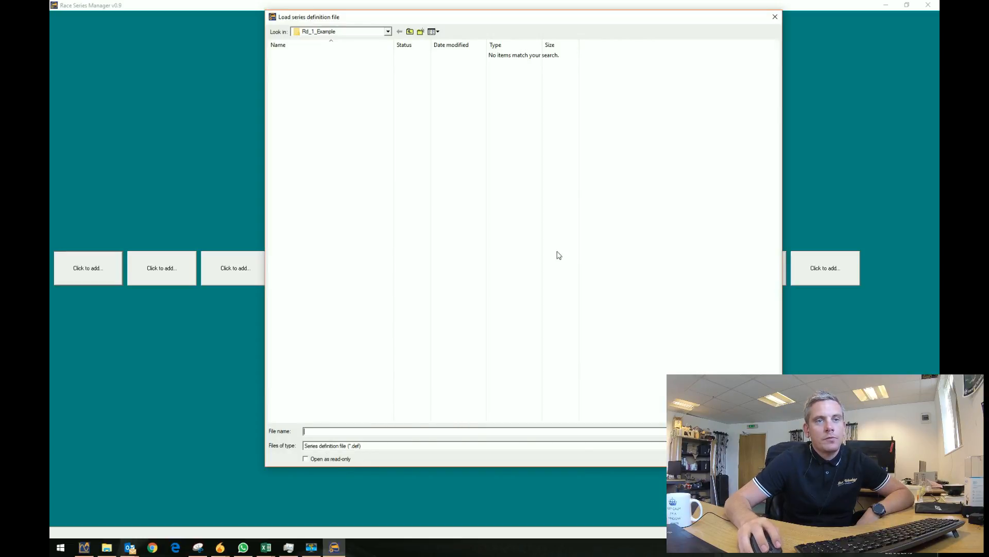
pyautogui.press('Escape')
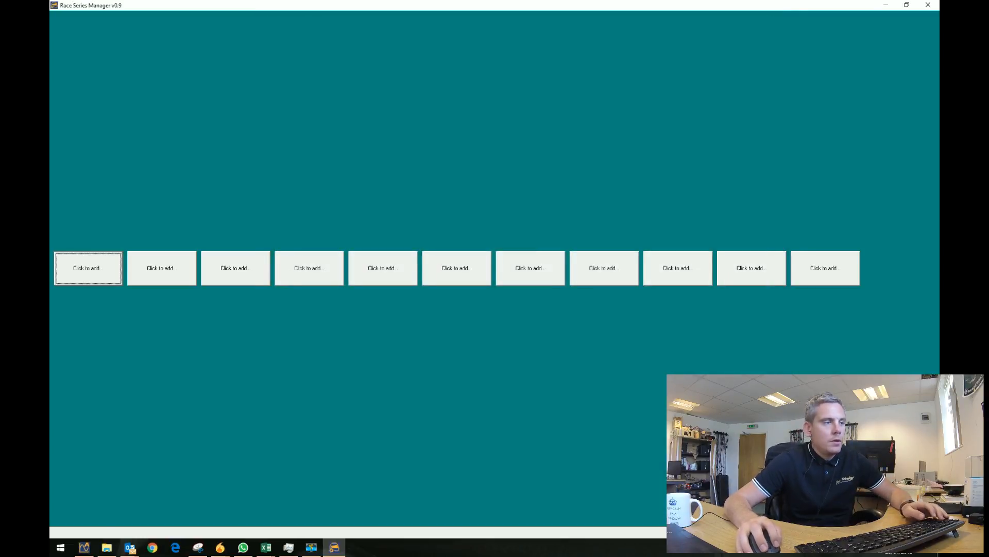
pyautogui.hotkey('alt', 'Tab')
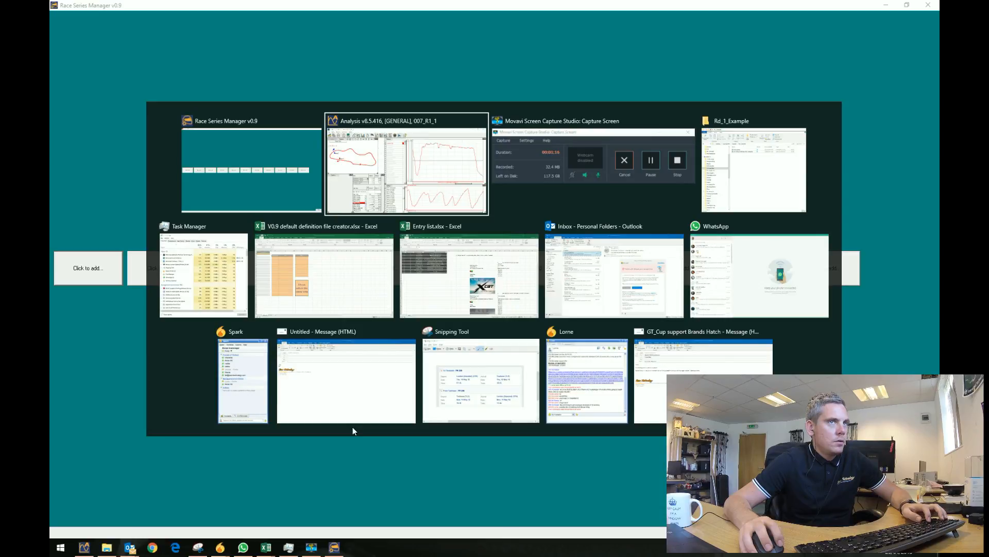
pyautogui.hotkey('alt', 'Tab')
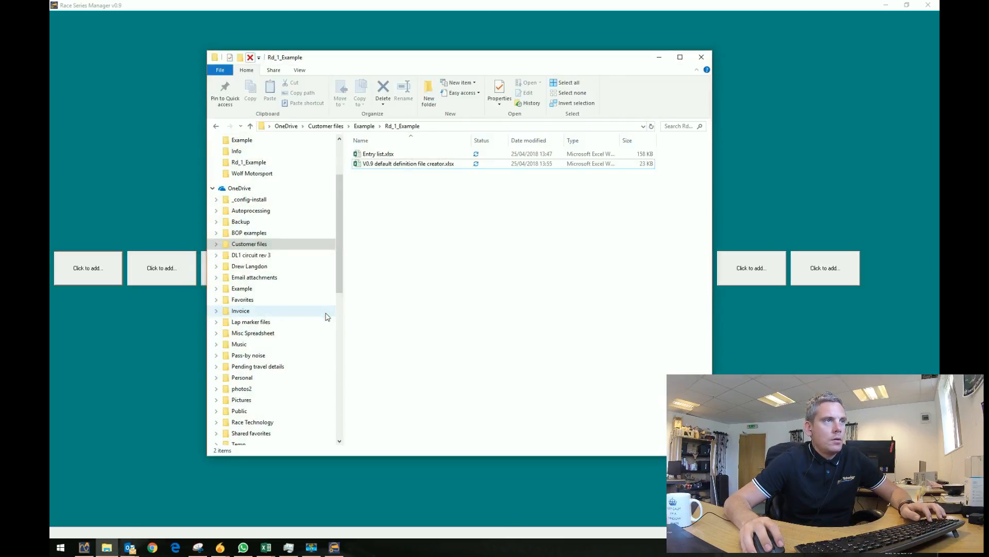
pyautogui.click(325, 126)
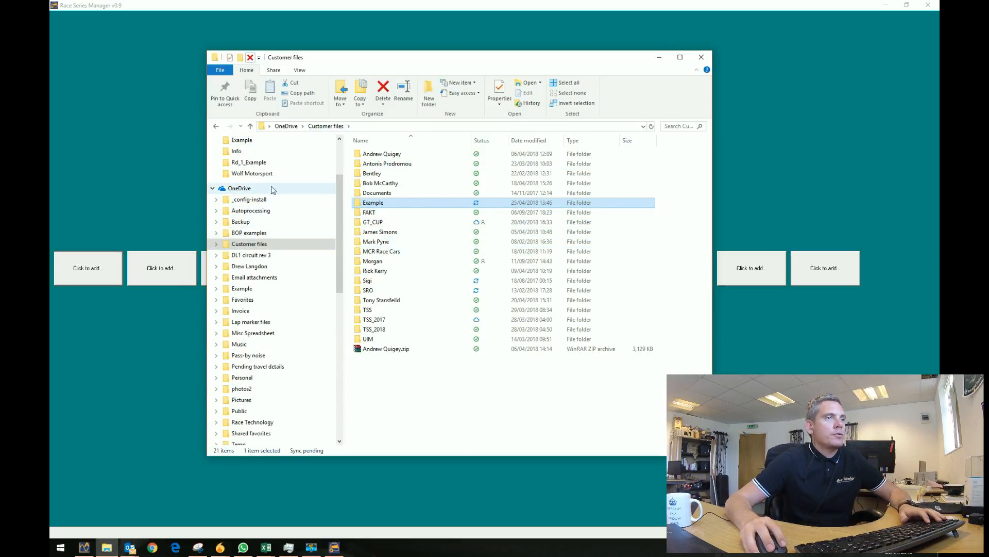
pyautogui.doubleClick(367, 205)
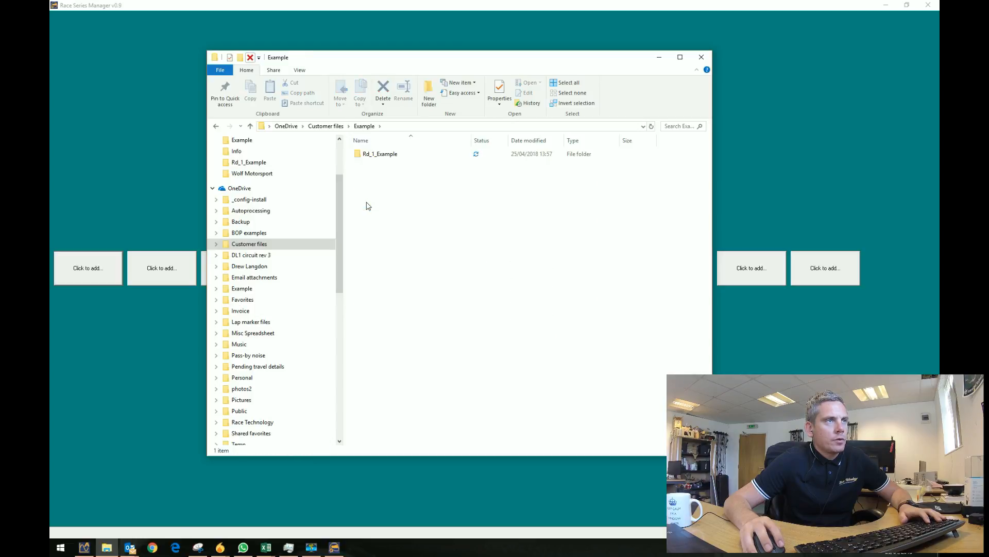
pyautogui.doubleClick(382, 155)
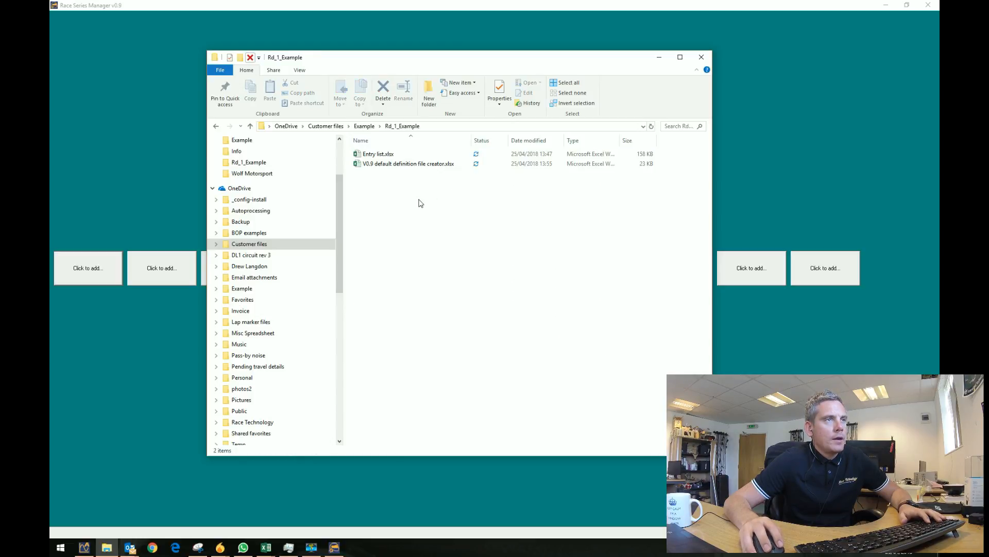
pyautogui.click(375, 164)
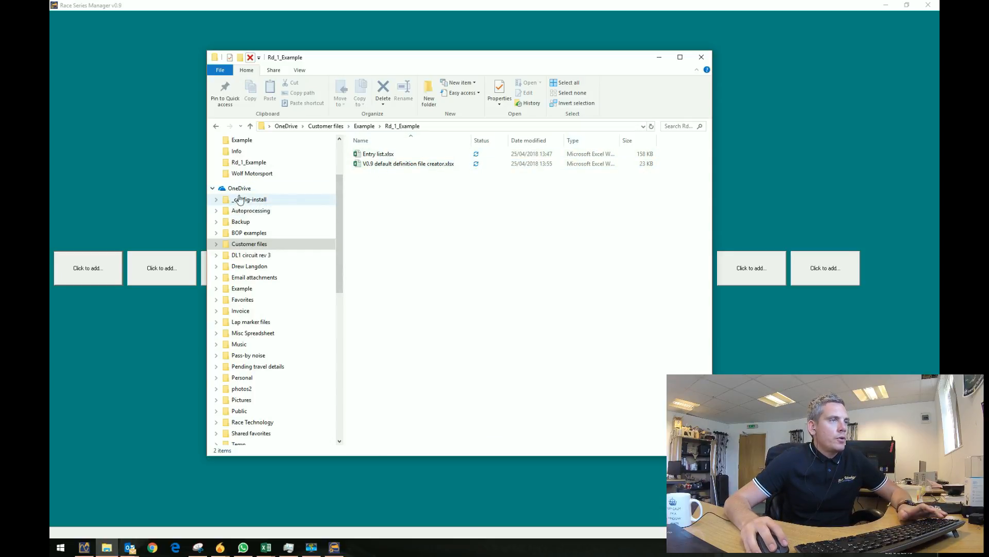
pyautogui.moveTo(341, 181); pyautogui.dragTo(343, 147)
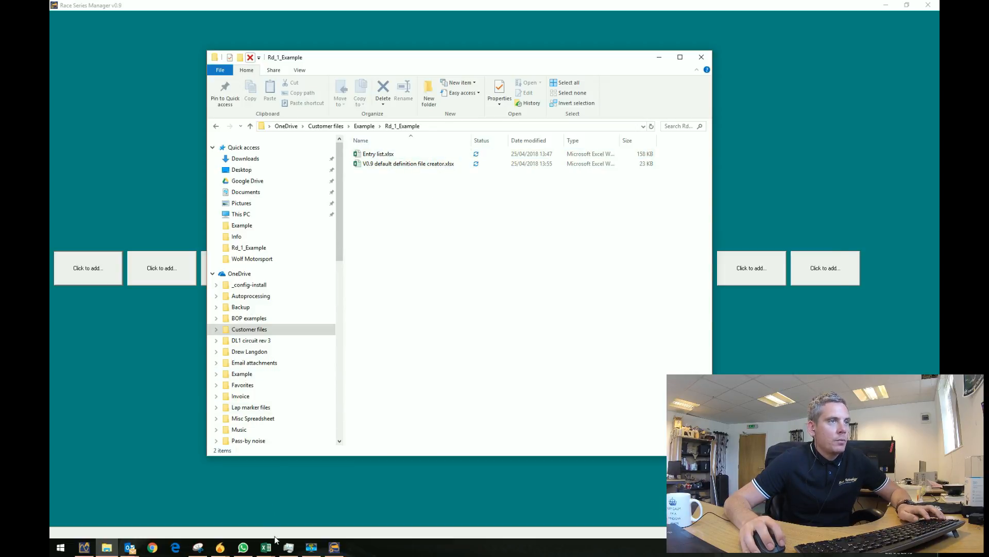
pyautogui.hotkey('alt', 'Tab')
# In the V0.9 definition file creator, enter Data_Example as the event name in E2.
pyautogui.click(345, 270)
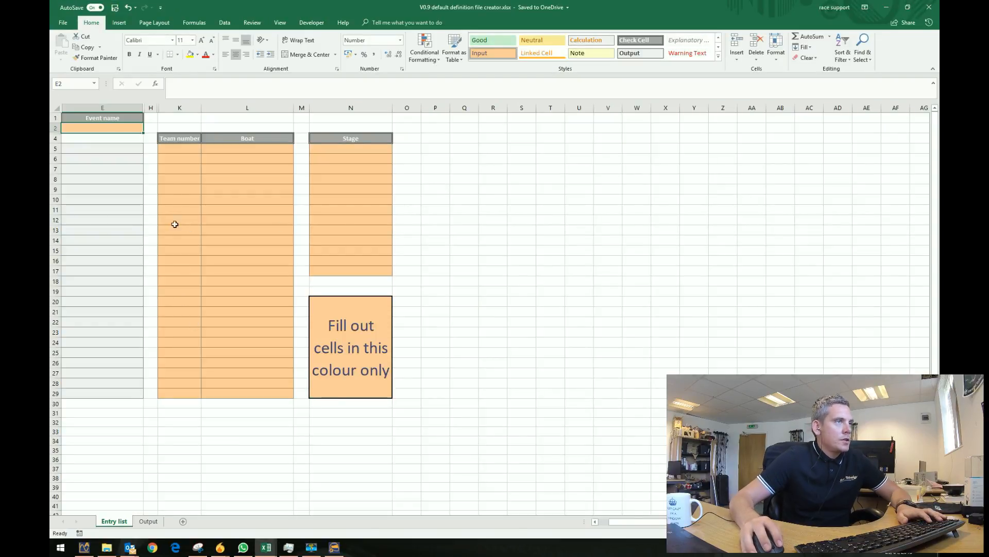
pyautogui.moveTo(181, 148); pyautogui.dragTo(184, 394)
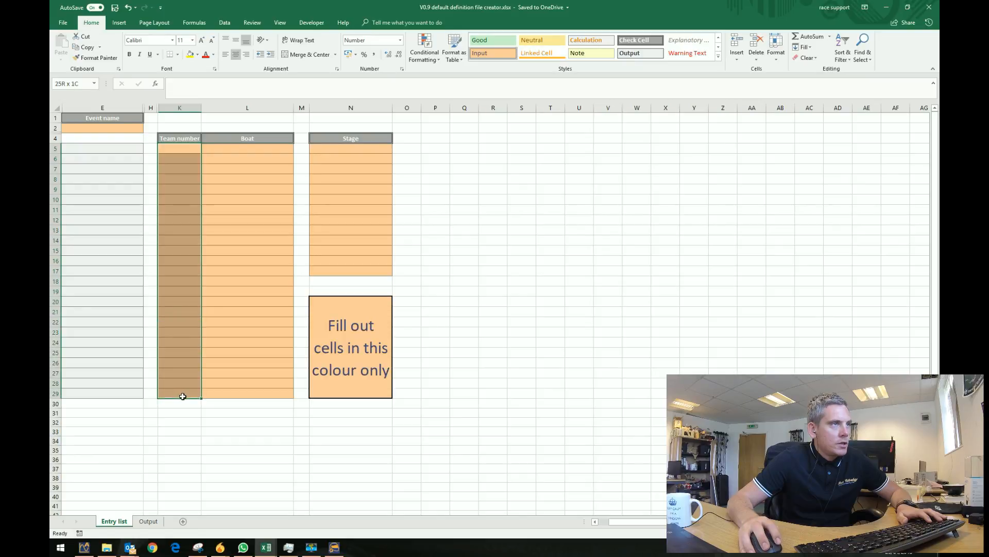
pyautogui.moveTo(229, 148); pyautogui.dragTo(239, 394)
pyautogui.moveTo(351, 138); pyautogui.dragTo(330, 273)
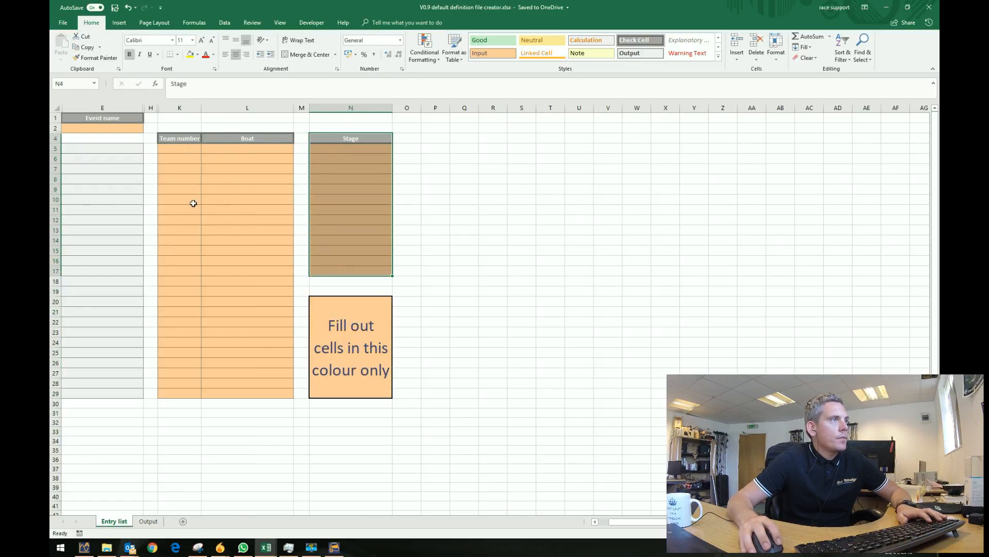
pyautogui.click(104, 132)
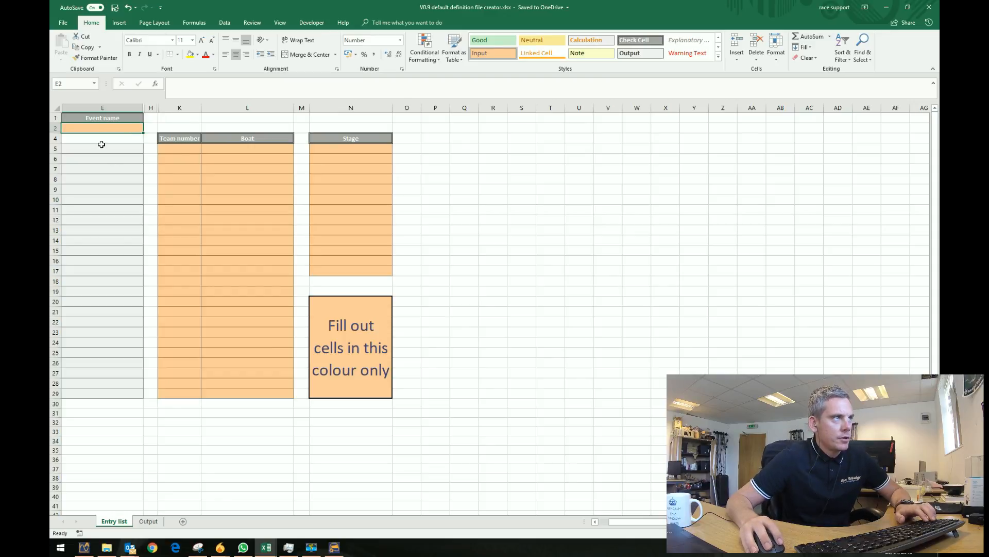
pyautogui.write('Data')
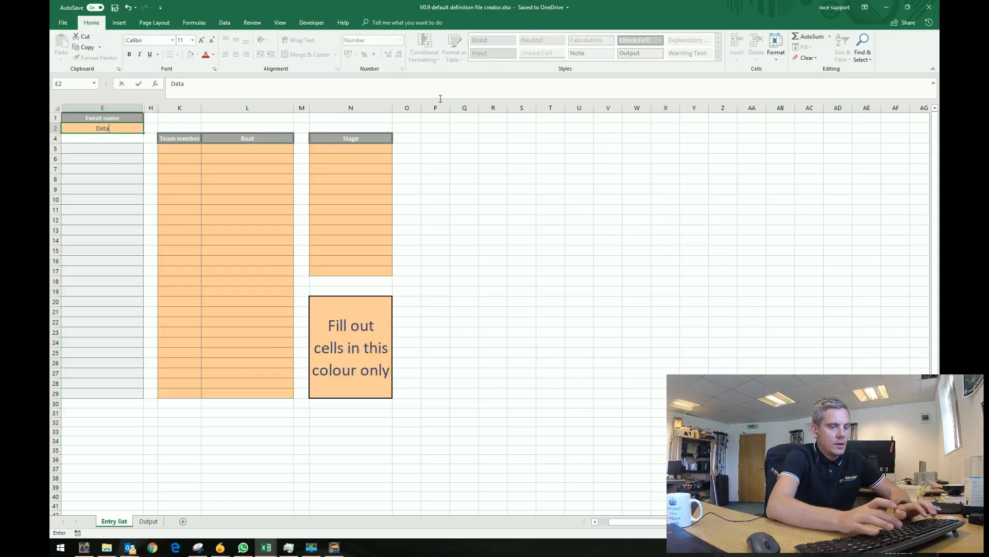
pyautogui.write('_Example')
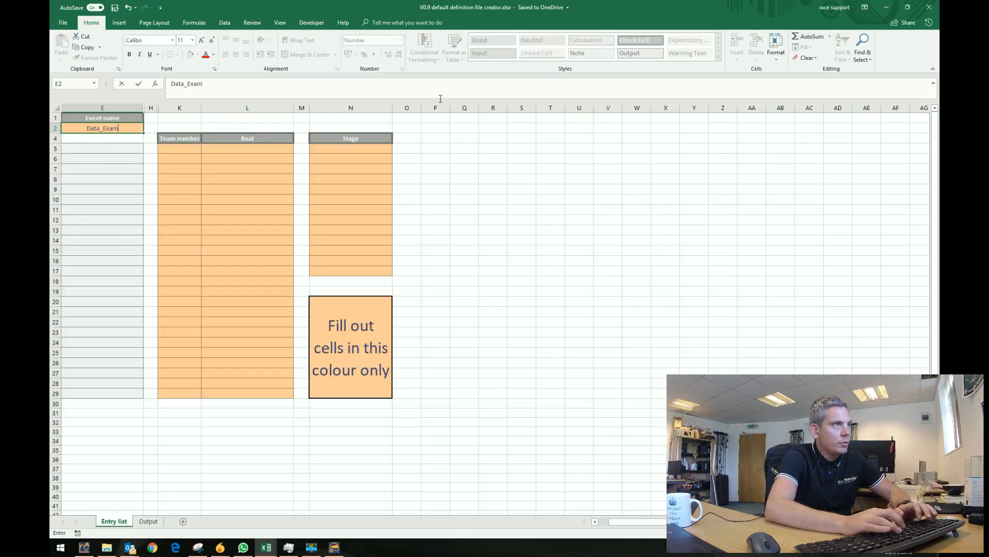
pyautogui.click(355, 148)
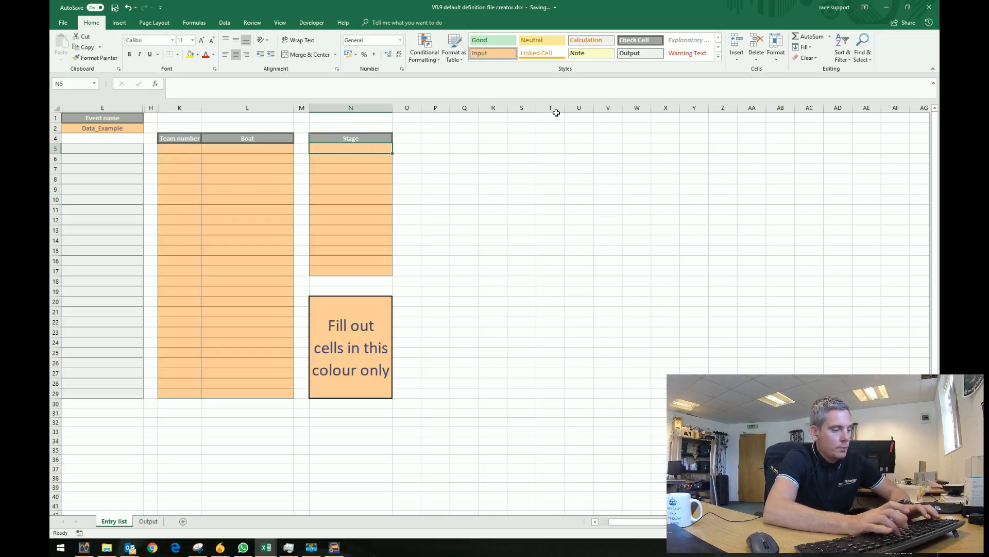
# Enter the stages P1, P2, Q, R1 and R2 down the Stage column from N5.
pyautogui.write('P1')
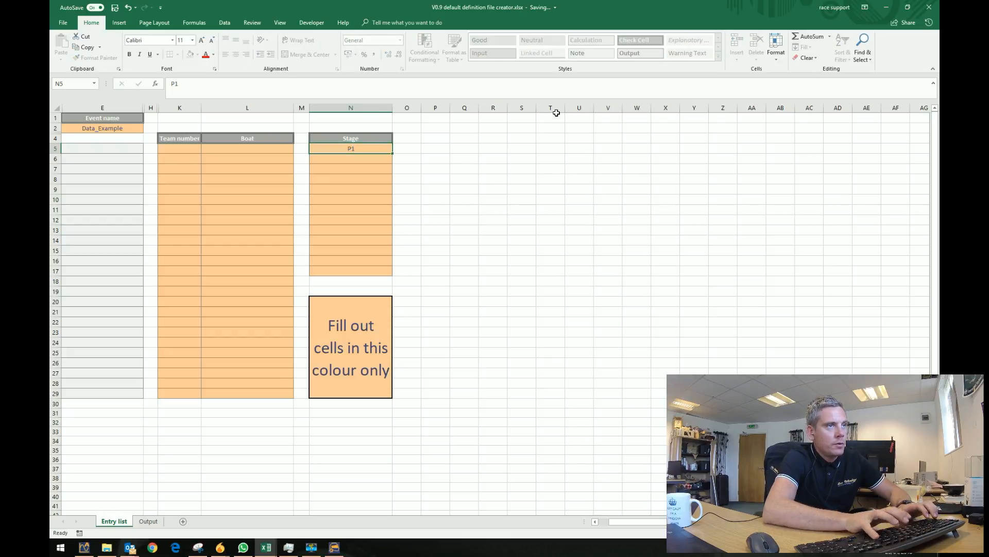
pyautogui.press('Return')
pyautogui.write('P2')
pyautogui.press('Return')
pyautogui.write('Q')
pyautogui.press('Return')
pyautogui.write('R1')
pyautogui.press('Return')
pyautogui.write('R2')
pyautogui.press('Return')
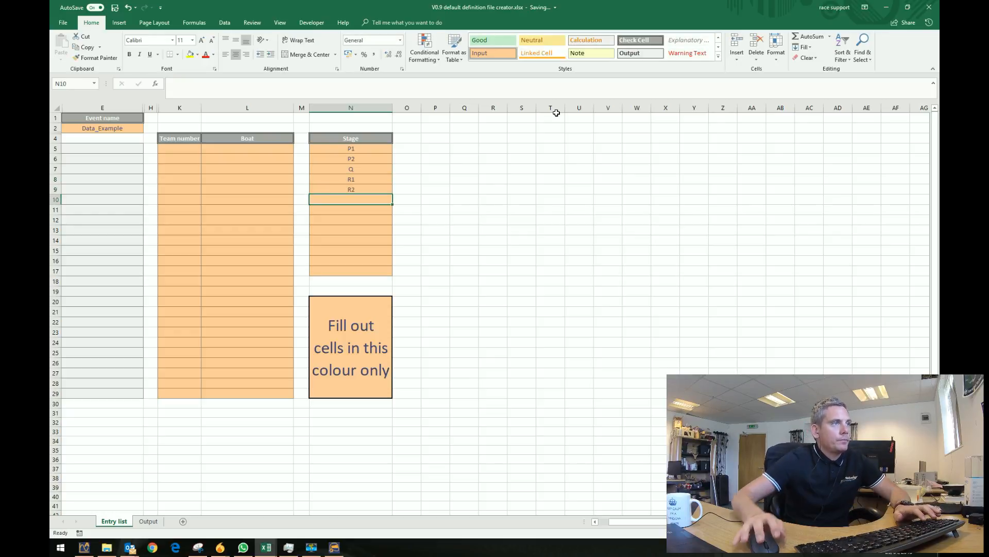
# Copy the team numbers and names from Entry list and paste them as values at K5.
pyautogui.moveTo(264, 547)
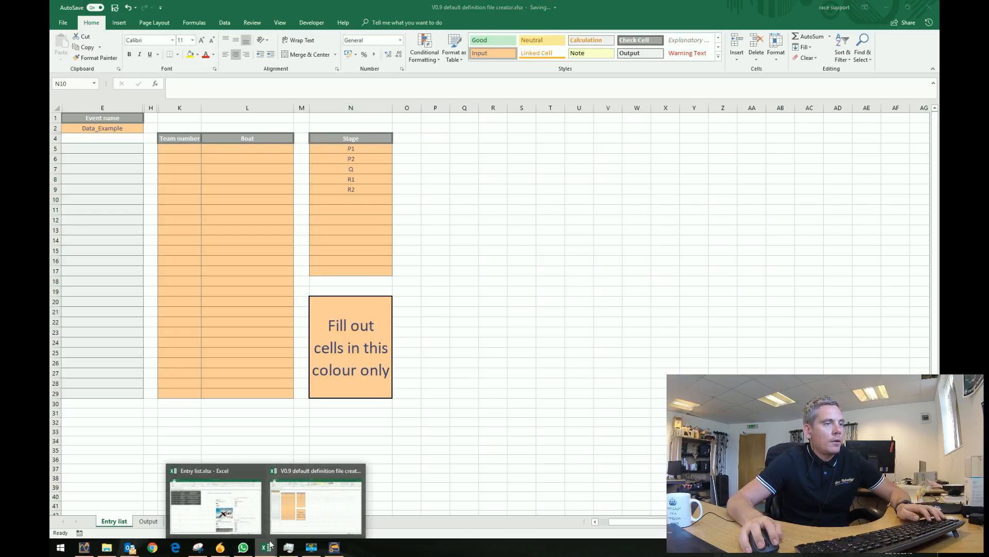
pyautogui.click(244, 525)
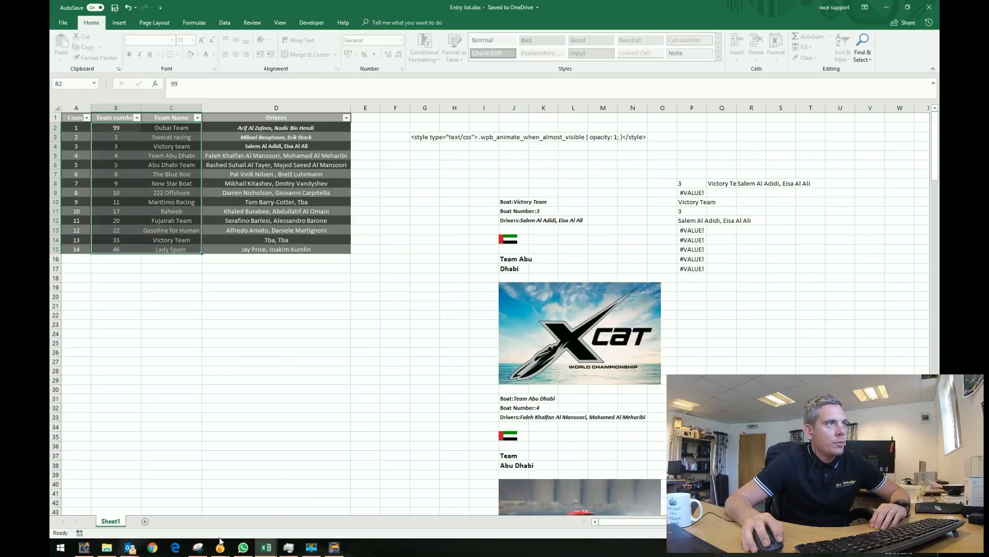
pyautogui.moveTo(118, 124); pyautogui.dragTo(182, 249)
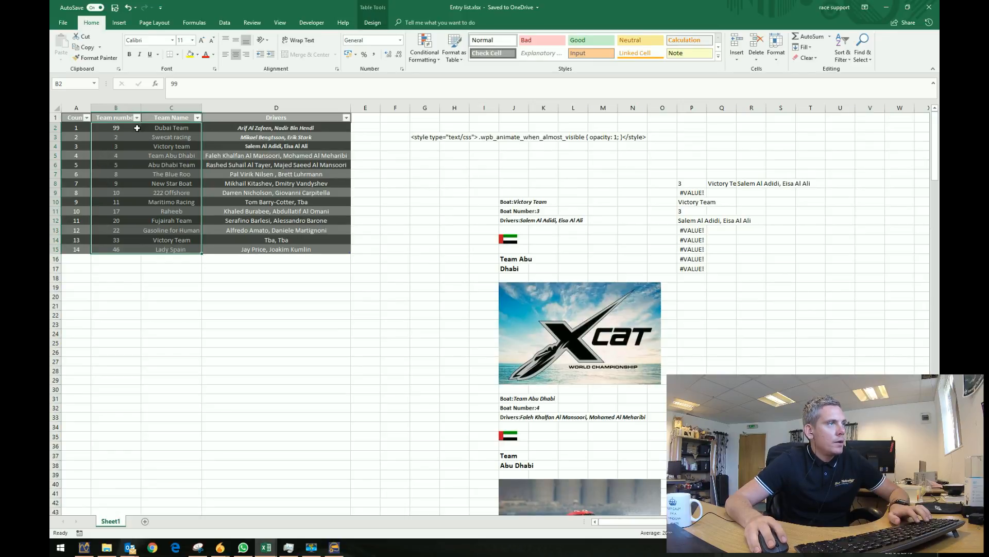
pyautogui.hotkey('ctrl', 'c')
pyautogui.hotkey('alt', 'Tab')
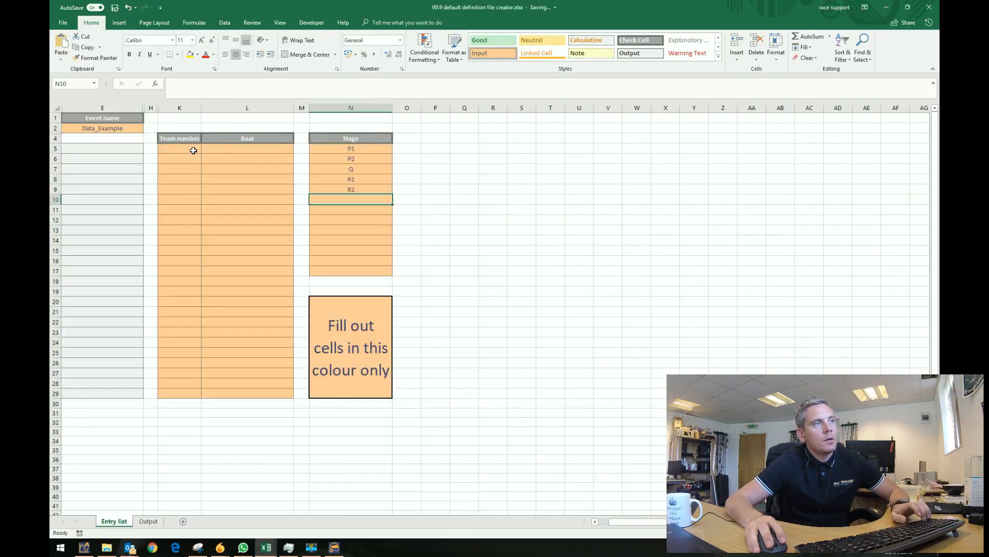
pyautogui.click(193, 150)
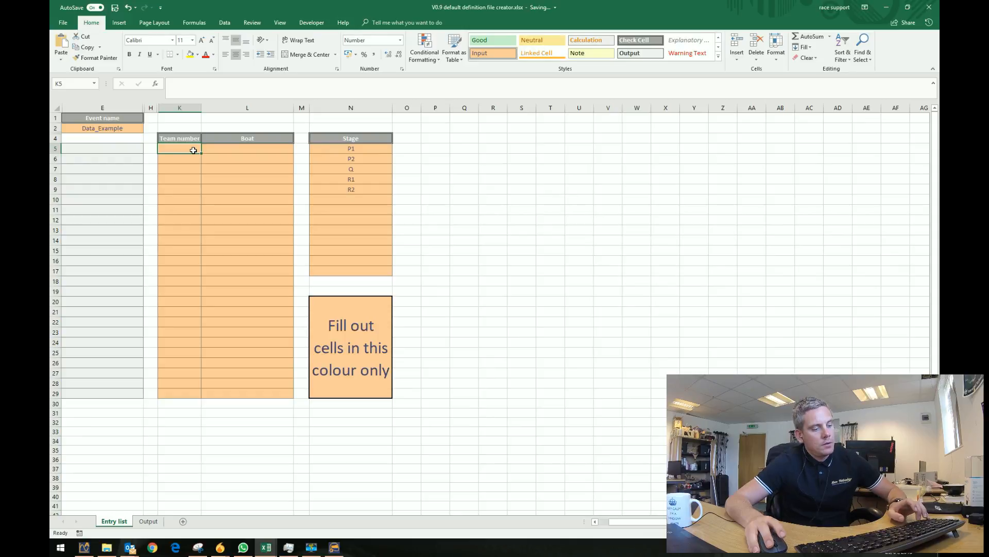
pyautogui.hotkey('ctrl', 'alt', 'v')
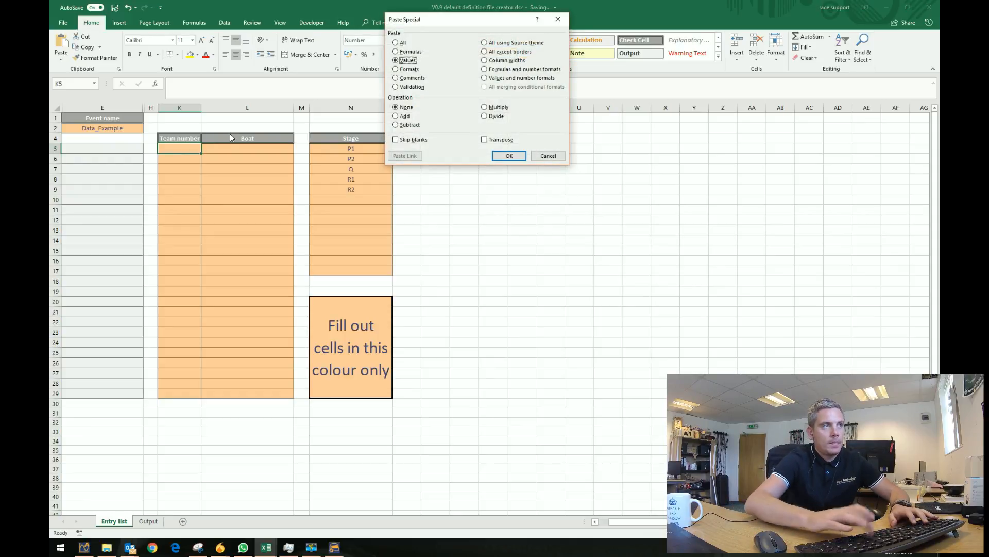
pyautogui.press('Return')
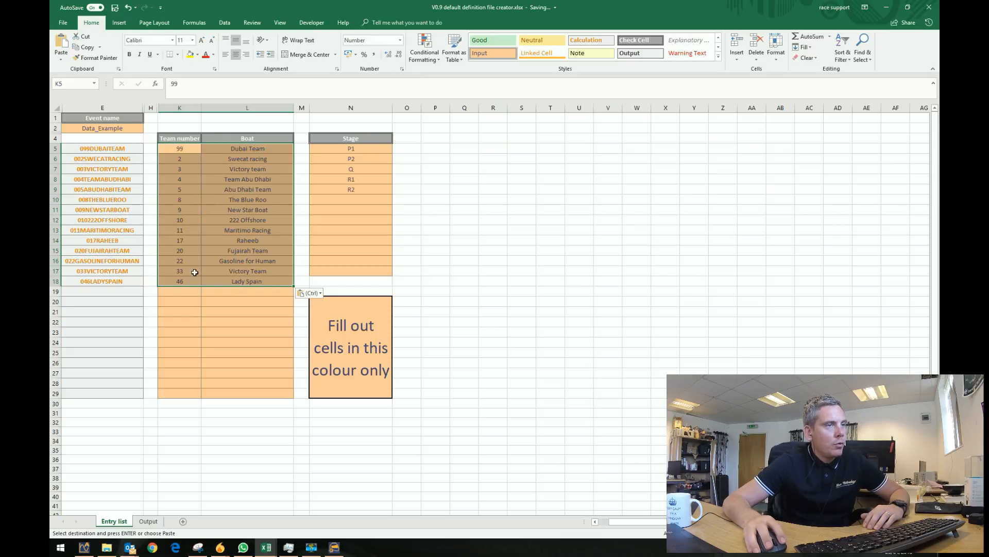
pyautogui.click(207, 353)
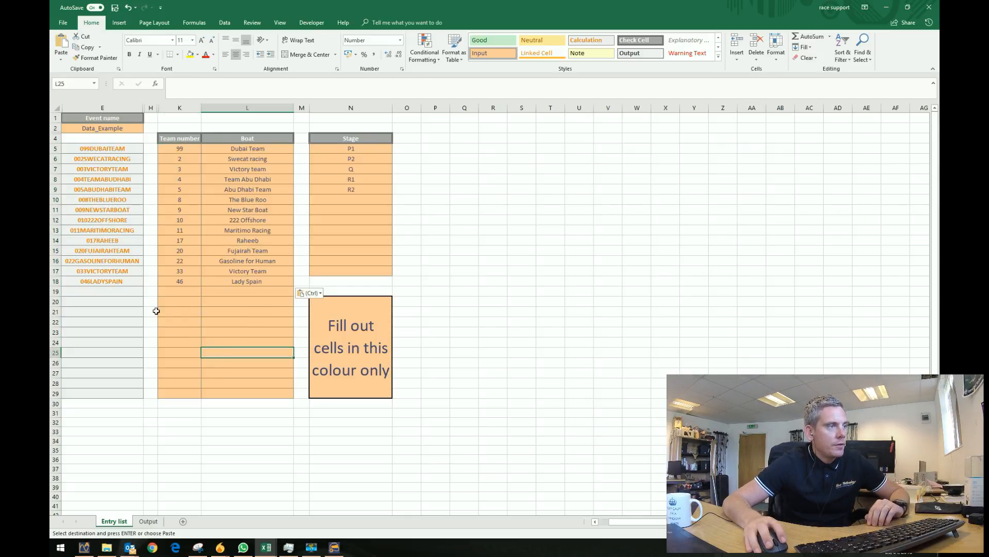
# Copy the Output sheet's column A definition text and switch to File Explorer.
pyautogui.click(145, 522)
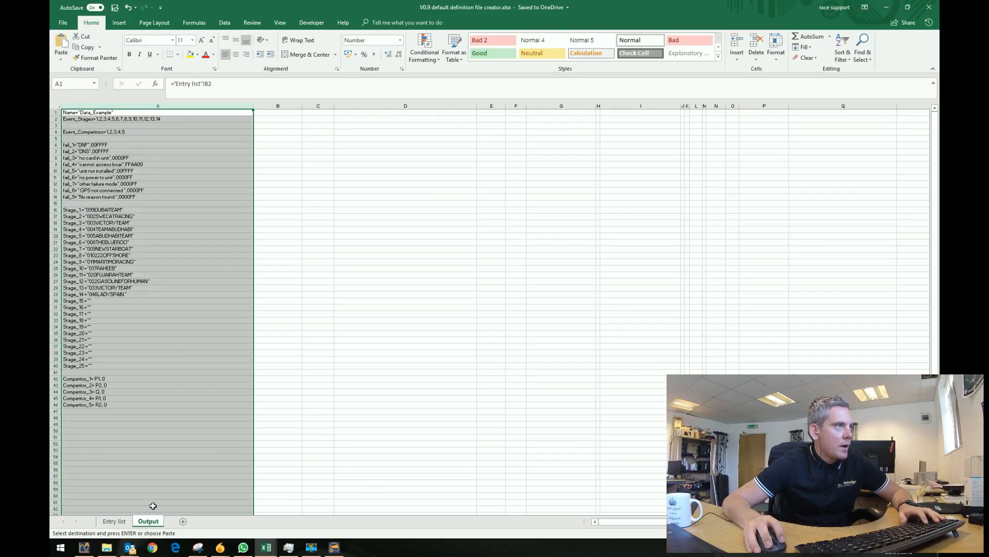
pyautogui.moveTo(129, 243); pyautogui.dragTo(131, 234)
pyautogui.click(147, 107)
pyautogui.hotkey('ctrl', 'c')
pyautogui.hotkey('alt', 'Tab')
pyautogui.hotkey('alt', 'Tab')
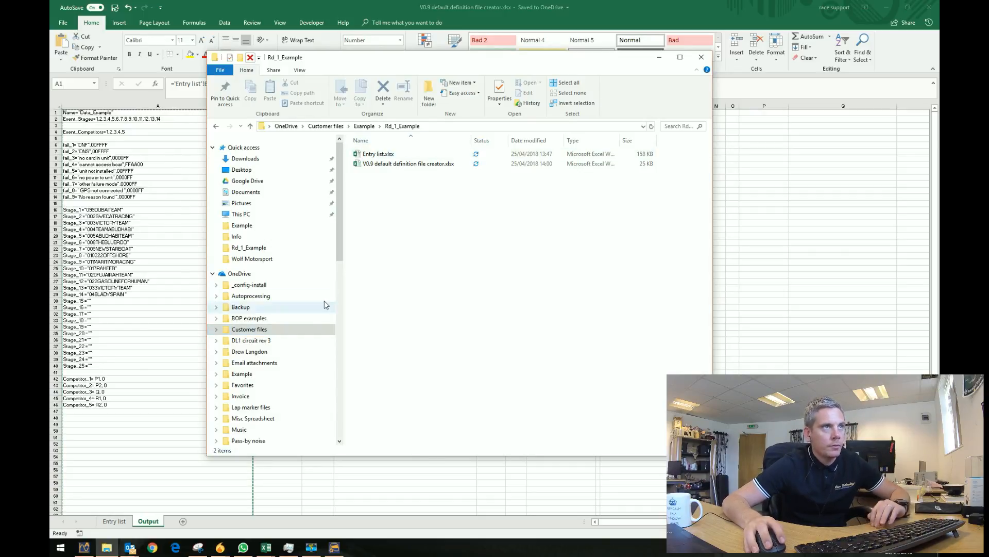
# Create a new empty text document in Rd_1_Example, keeping its default name.
pyautogui.rightClick(397, 215)
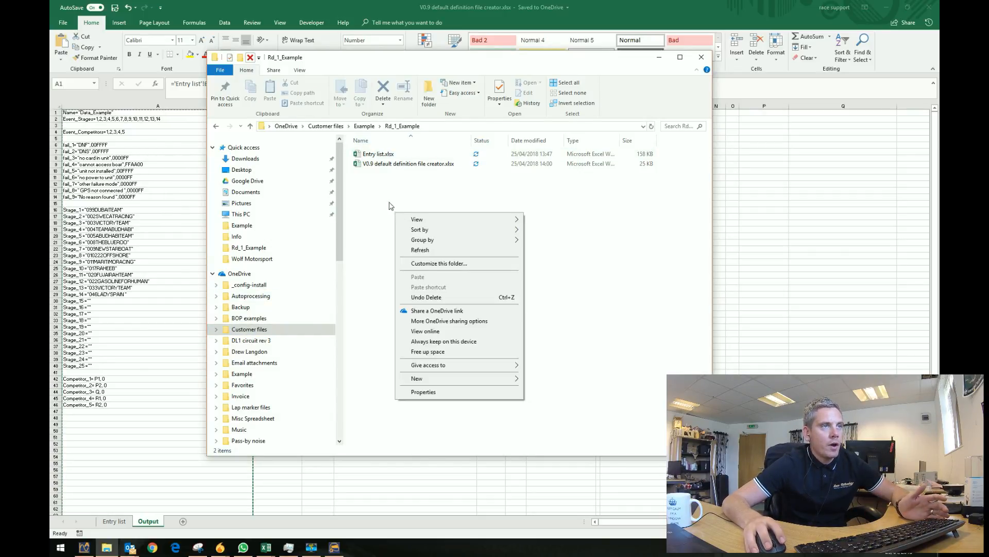
pyautogui.rightClick(374, 181)
pyautogui.click(365, 186)
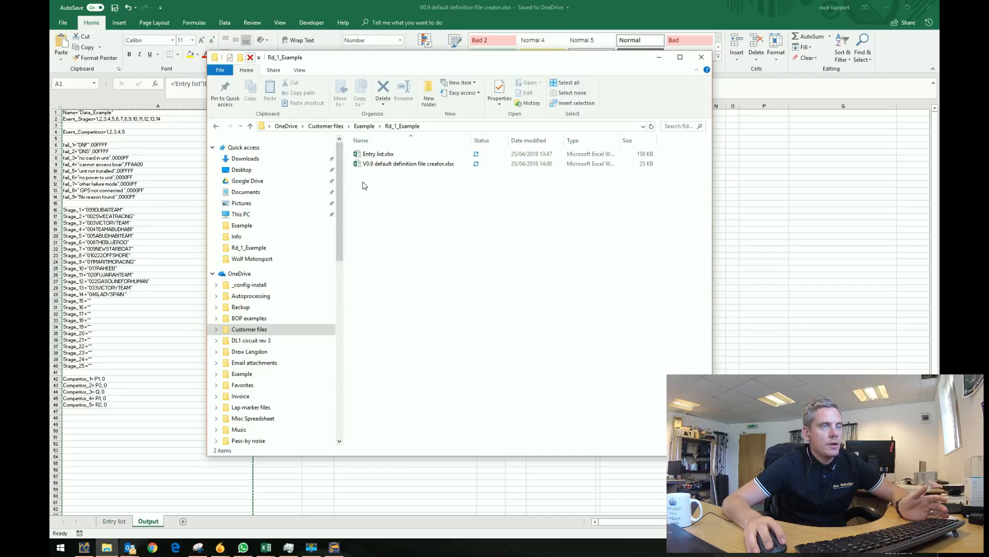
pyautogui.rightClick(374, 180)
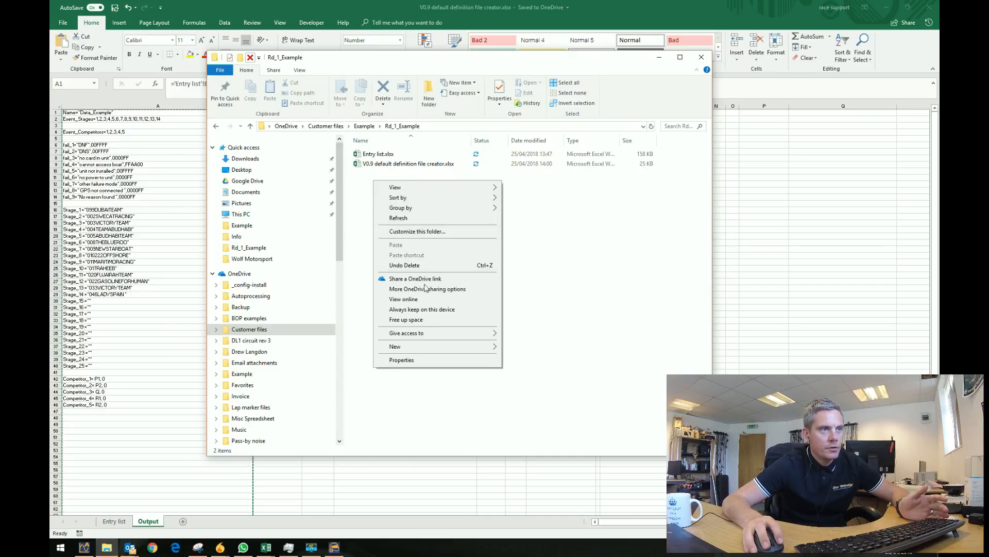
pyautogui.moveTo(434, 347)
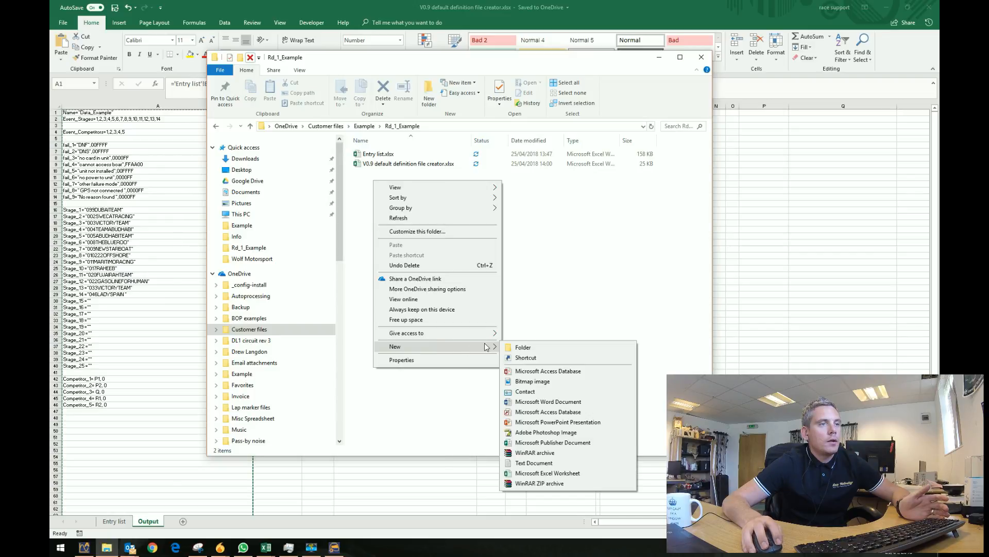
pyautogui.click(534, 462)
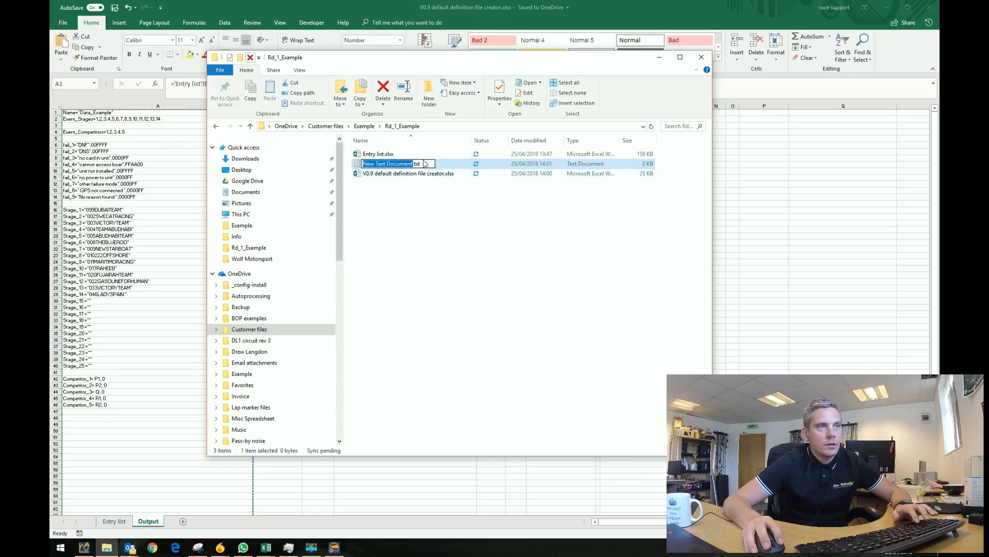
pyautogui.click(402, 155)
# Change the document's extension to JPG and check it opens as a blank image.
pyautogui.rightClick(424, 165)
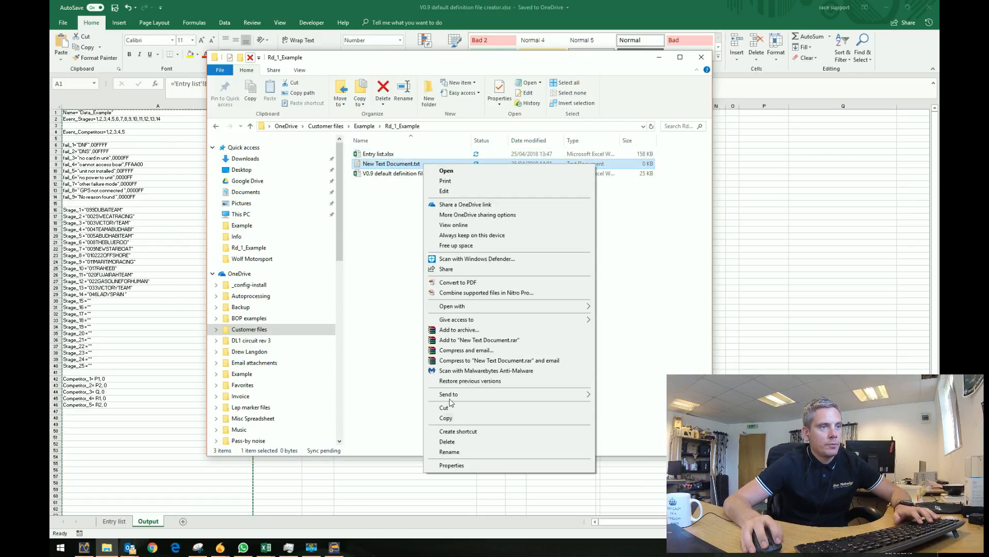
pyautogui.click(453, 451)
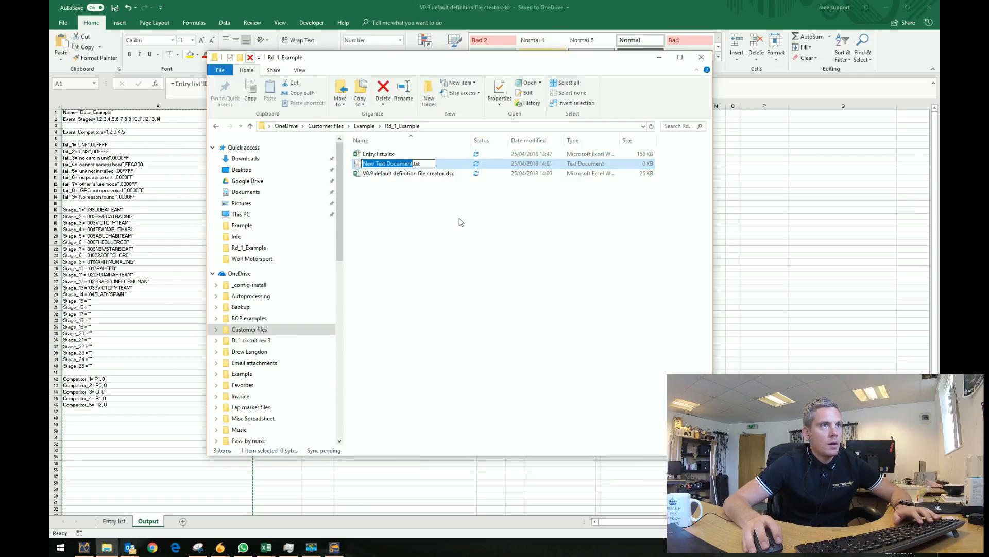
pyautogui.doubleClick(417, 164)
pyautogui.write('JPG')
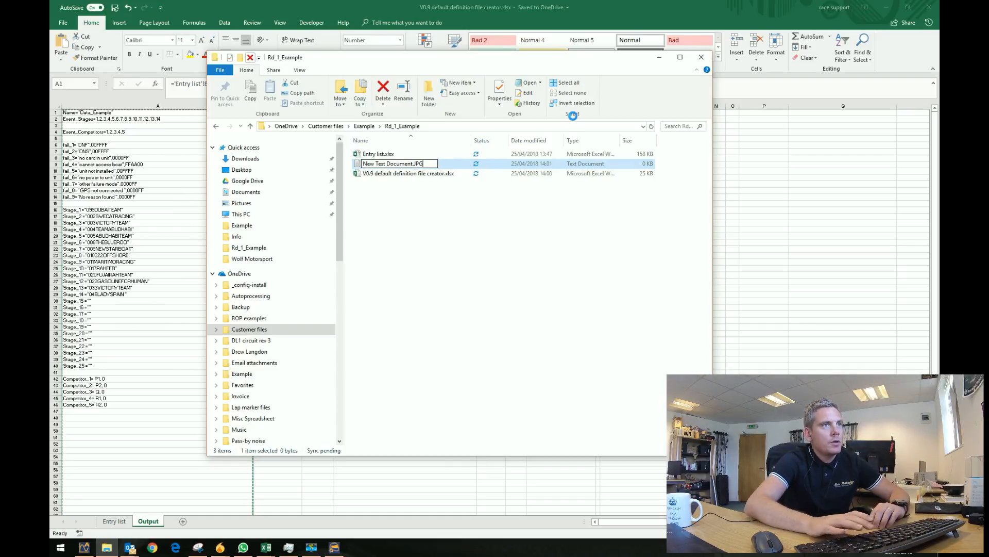
pyautogui.press('Return')
pyautogui.click(531, 279)
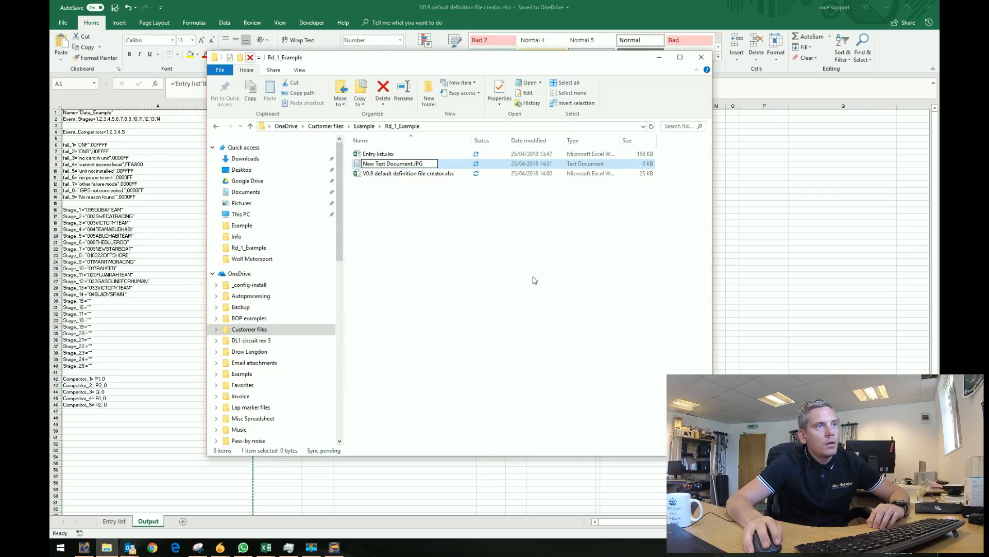
pyautogui.doubleClick(391, 165)
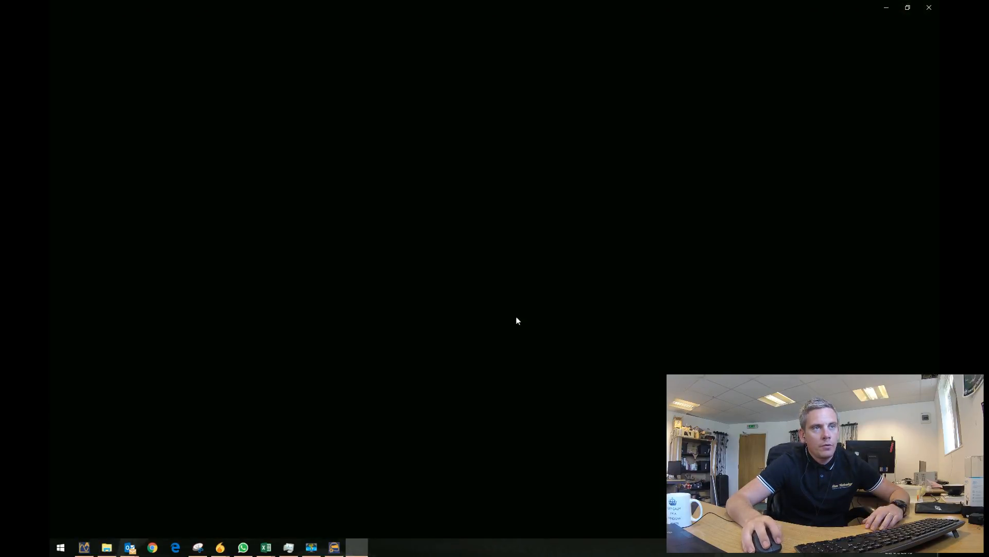
pyautogui.click(930, 8)
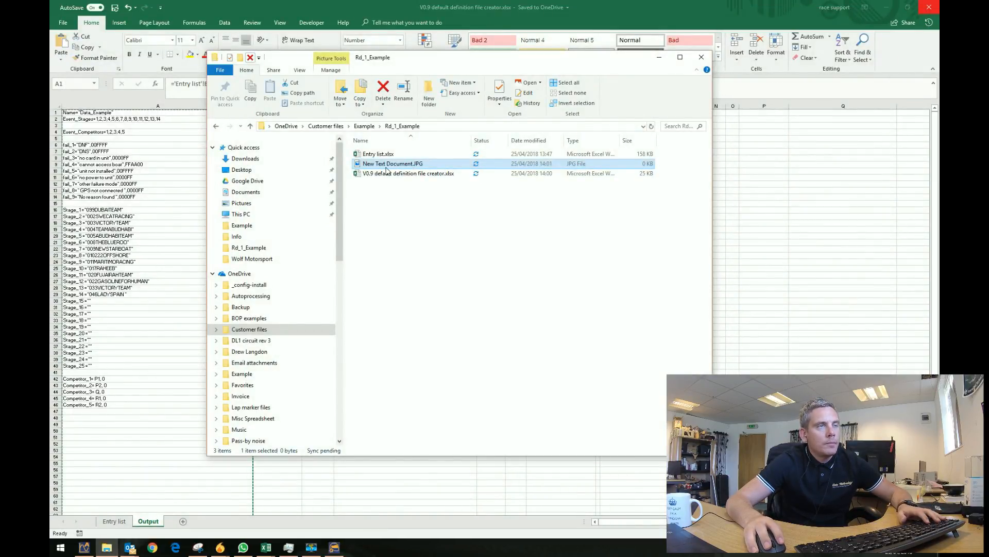
# Rename New Text Document.JPG to Example.DEF, accepting the extension change.
pyautogui.rightClick(386, 168)
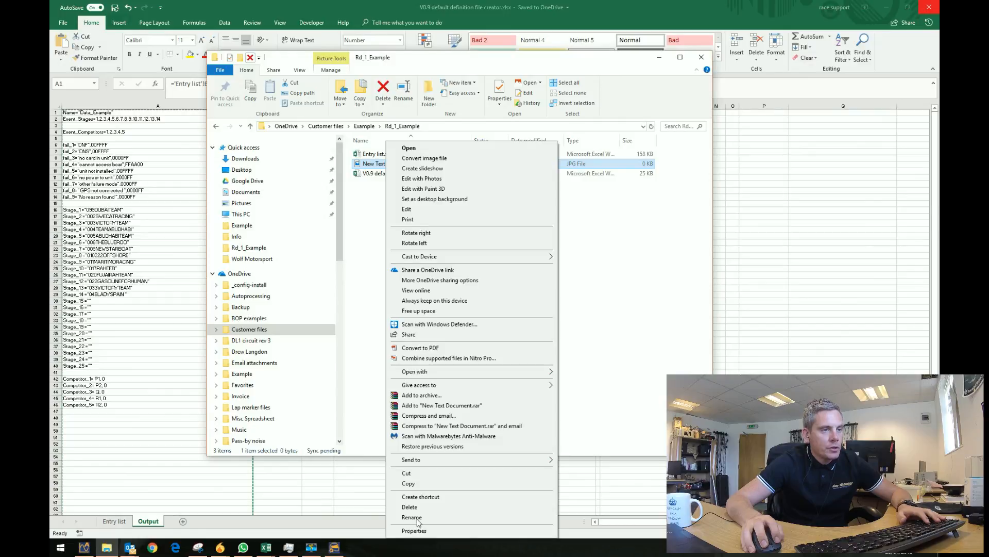
pyautogui.click(417, 517)
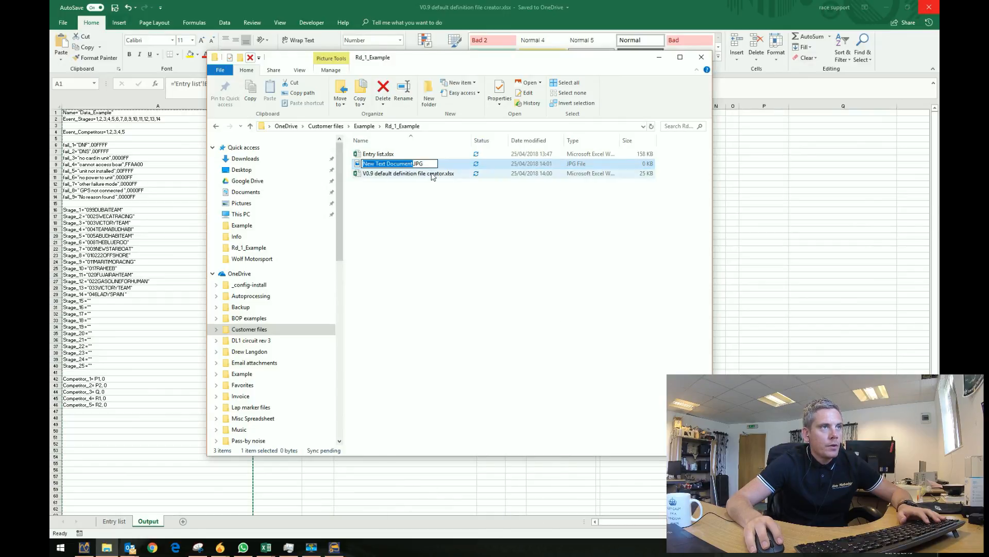
pyautogui.click(423, 155)
pyautogui.click(414, 165)
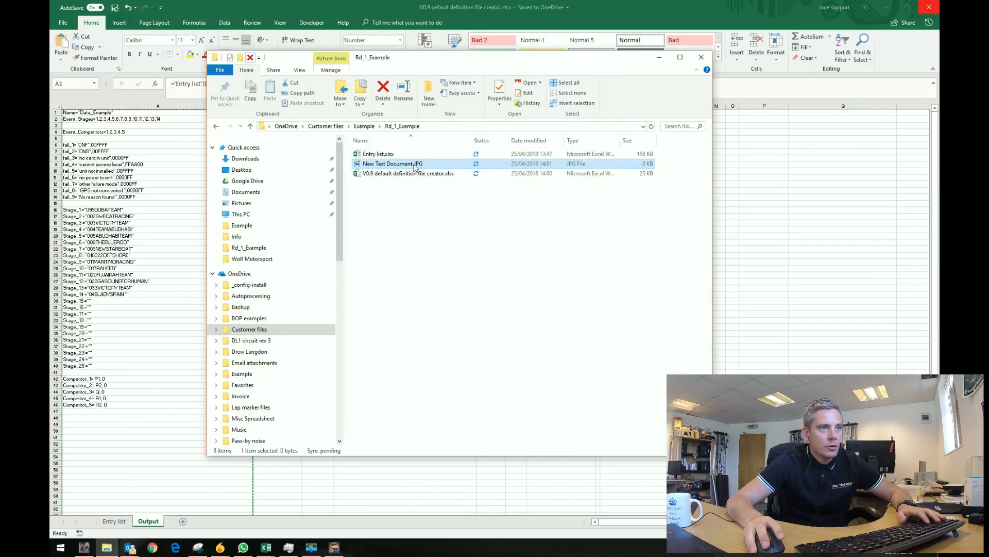
pyautogui.rightClick(414, 165)
pyautogui.click(429, 525)
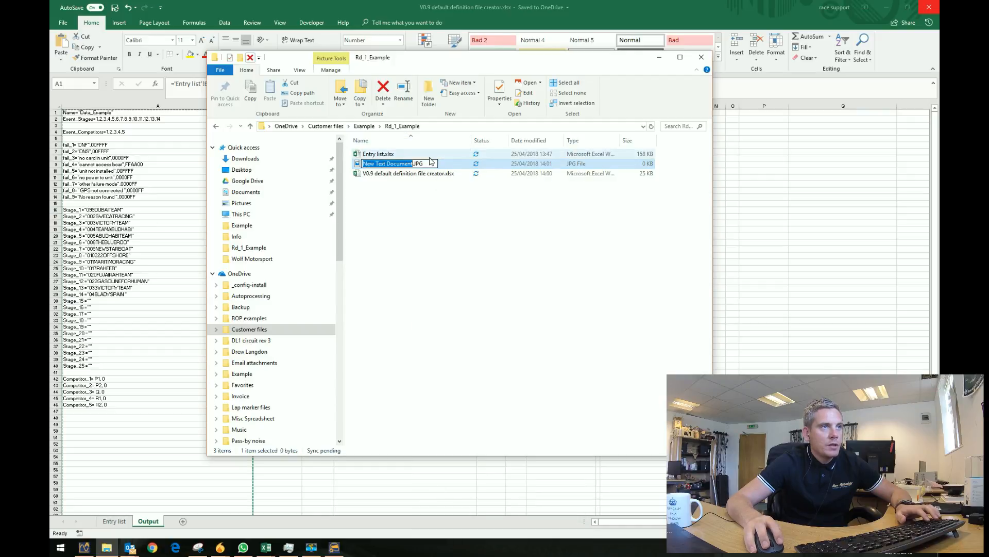
pyautogui.moveTo(423, 163); pyautogui.dragTo(418, 163)
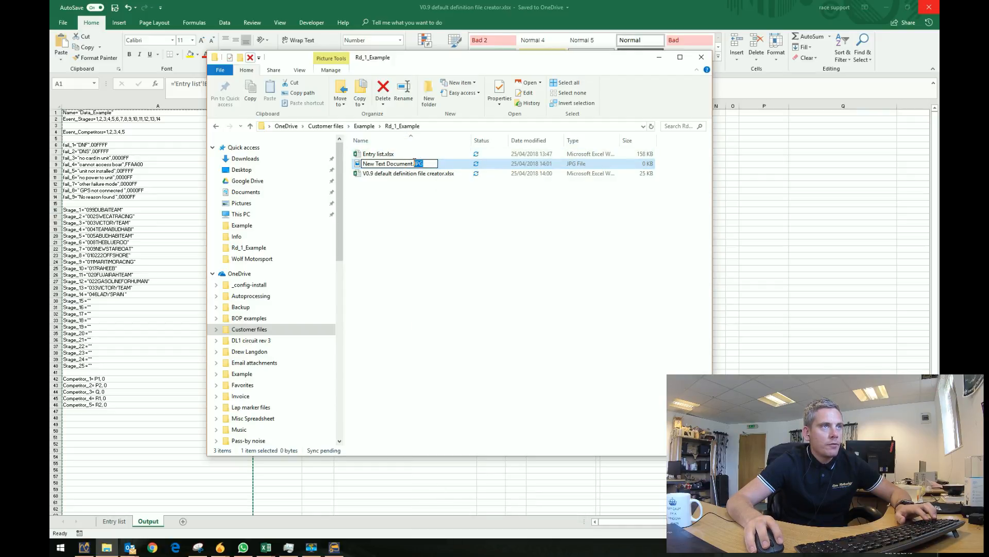
pyautogui.write('DEF')
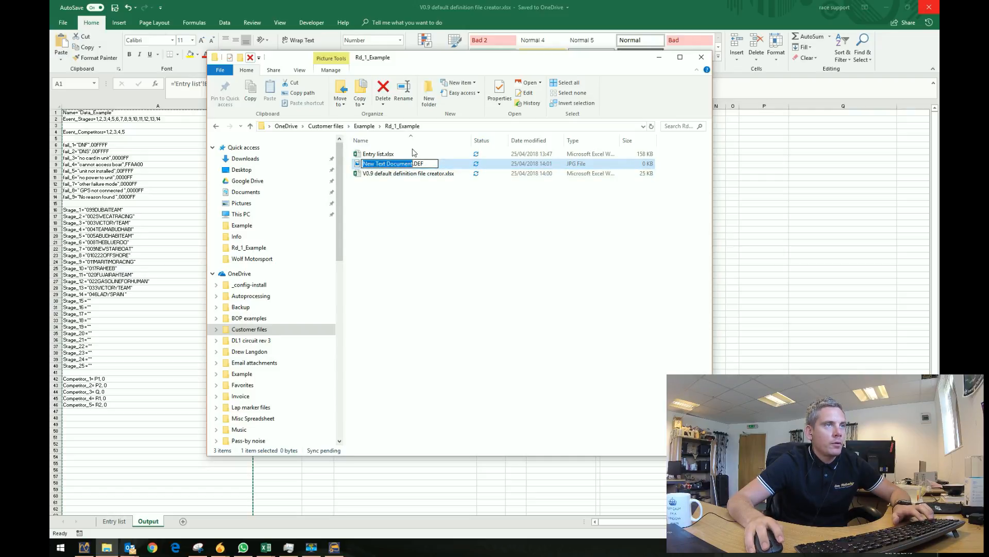
pyautogui.write('Example')
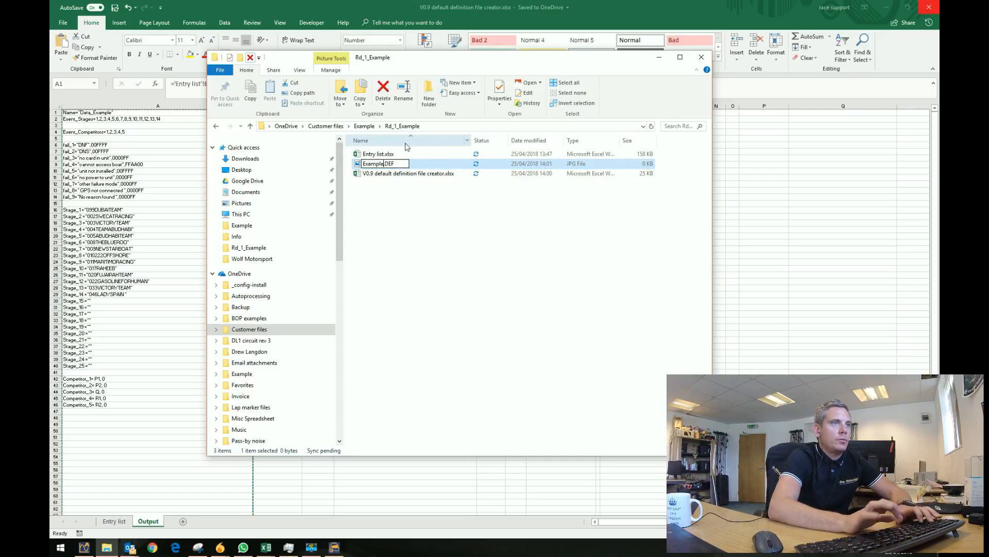
pyautogui.press('Return')
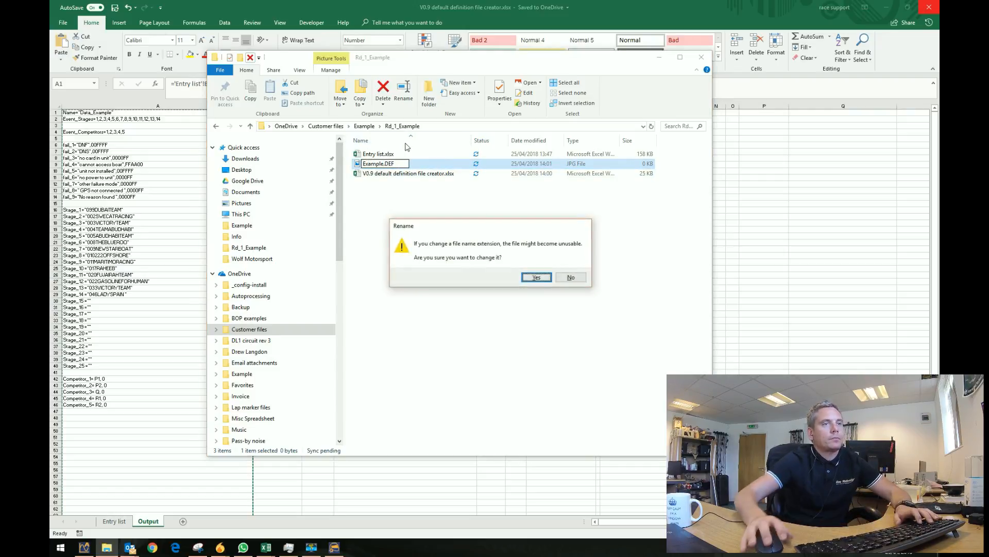
pyautogui.click(536, 277)
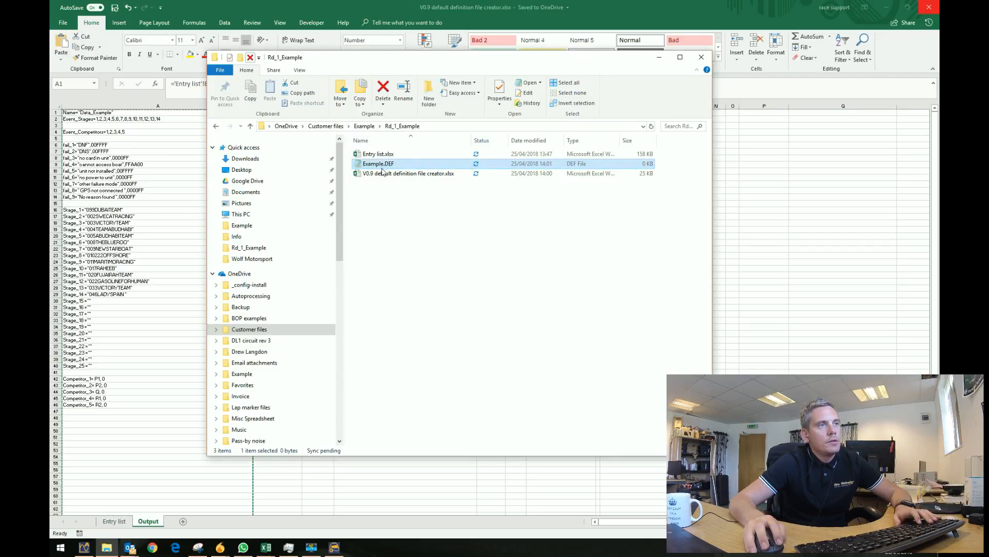
pyautogui.click(360, 231)
pyautogui.click(389, 167)
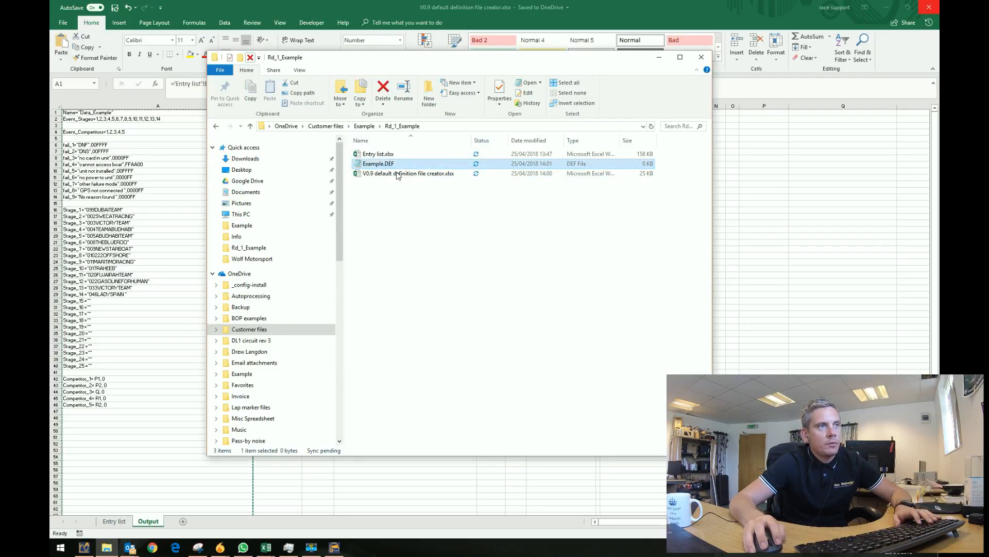
# Open Example.DEF in Notepad, paste the Excel output text, and save it on closing.
pyautogui.rightClick(382, 166)
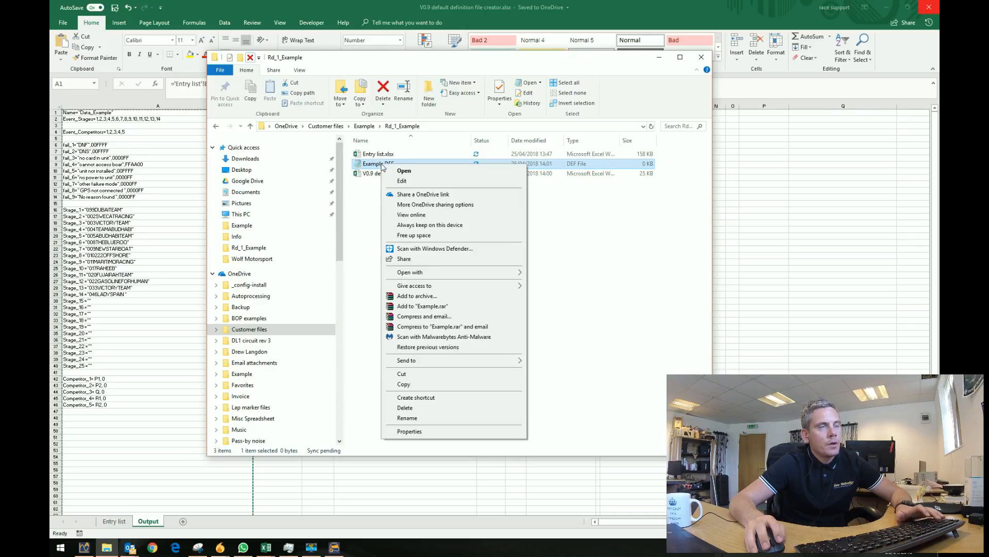
pyautogui.click(400, 181)
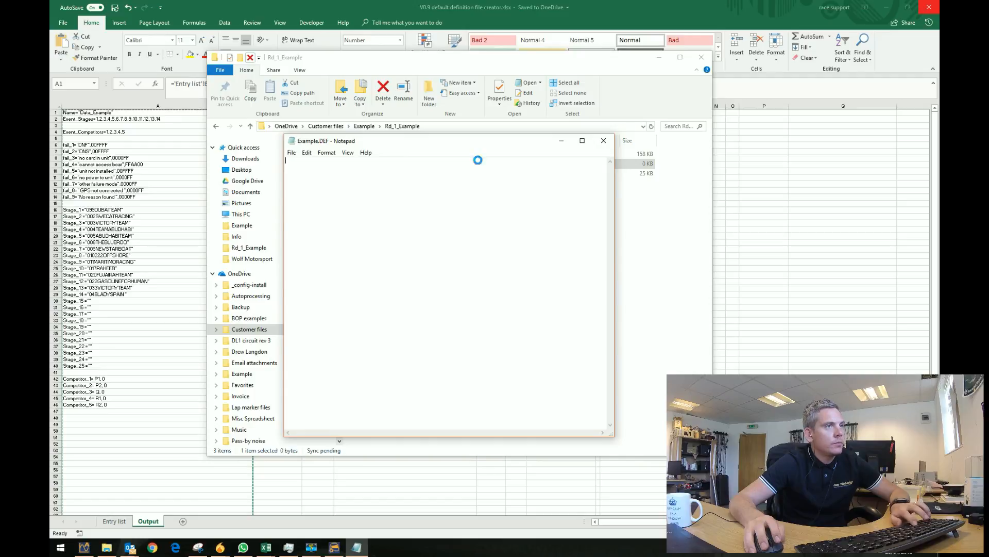
pyautogui.hotkey('ctrl', 'v')
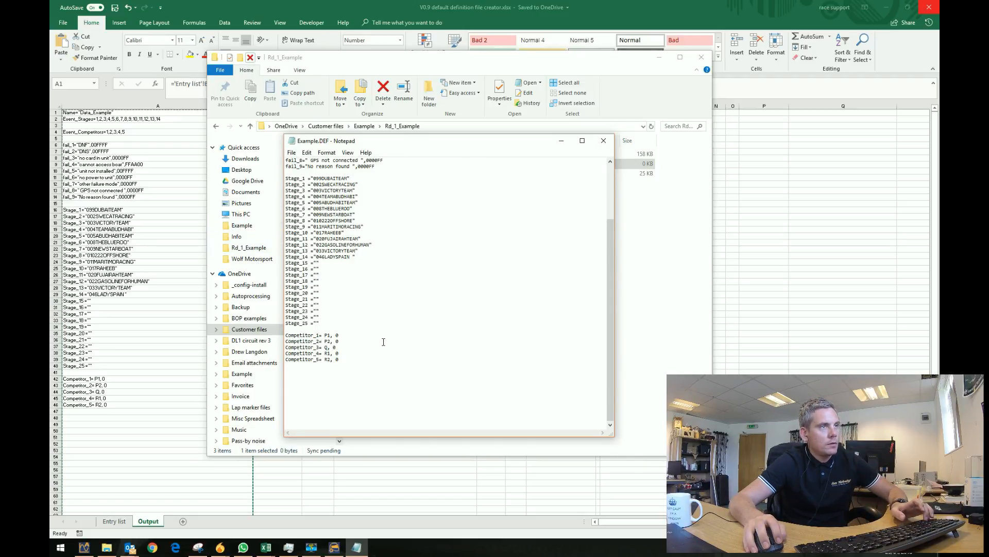
pyautogui.hotkey('ctrl', 'z')
pyautogui.rightClick(304, 167)
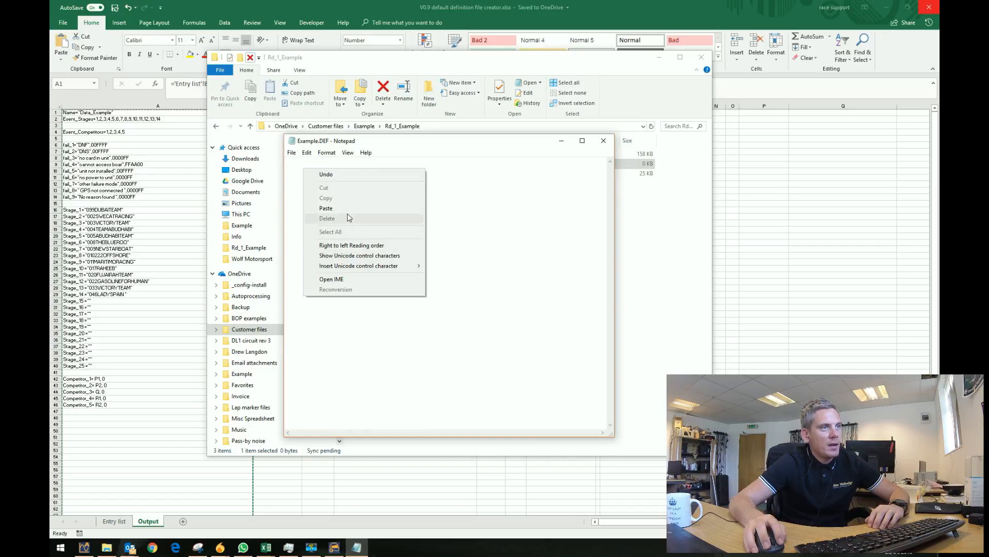
pyautogui.click(327, 207)
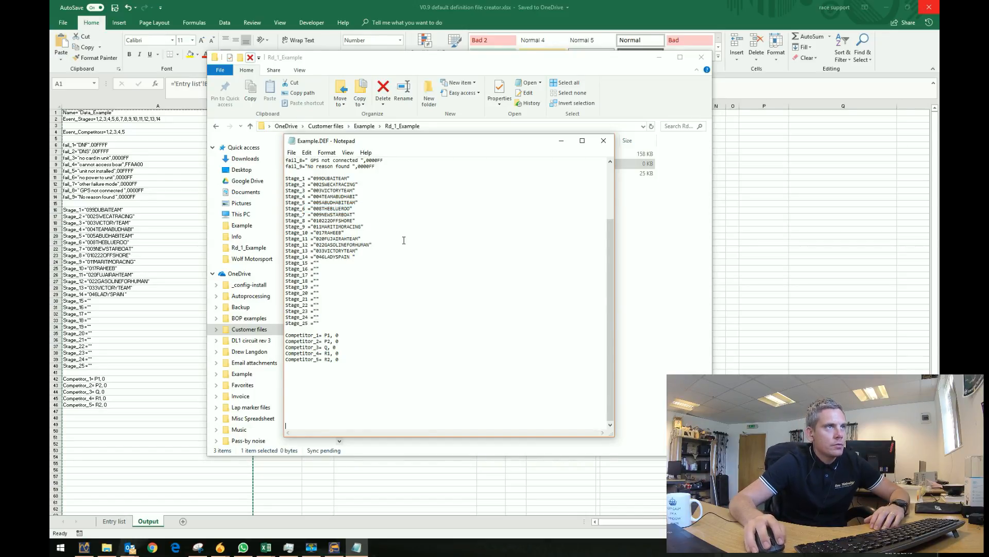
pyautogui.click(292, 153)
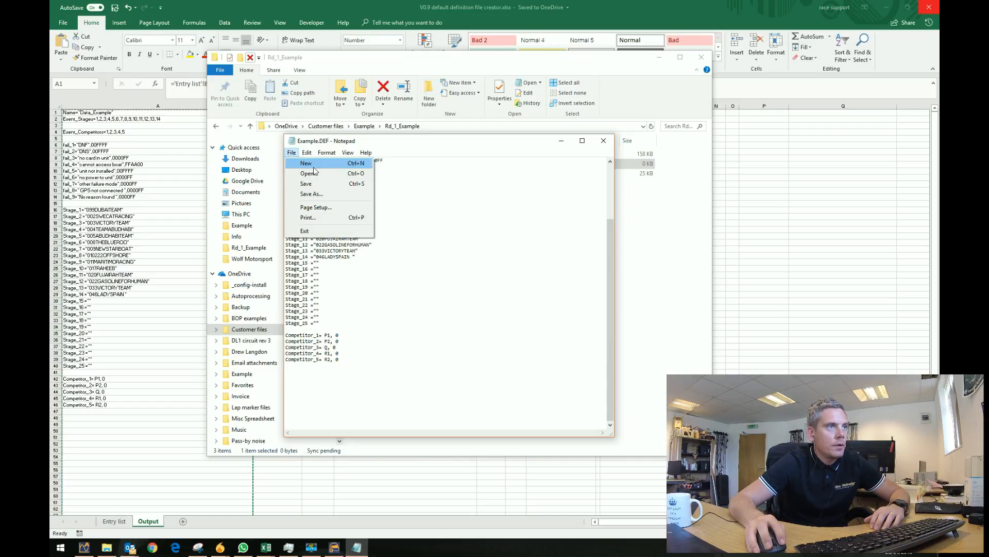
pyautogui.click(447, 204)
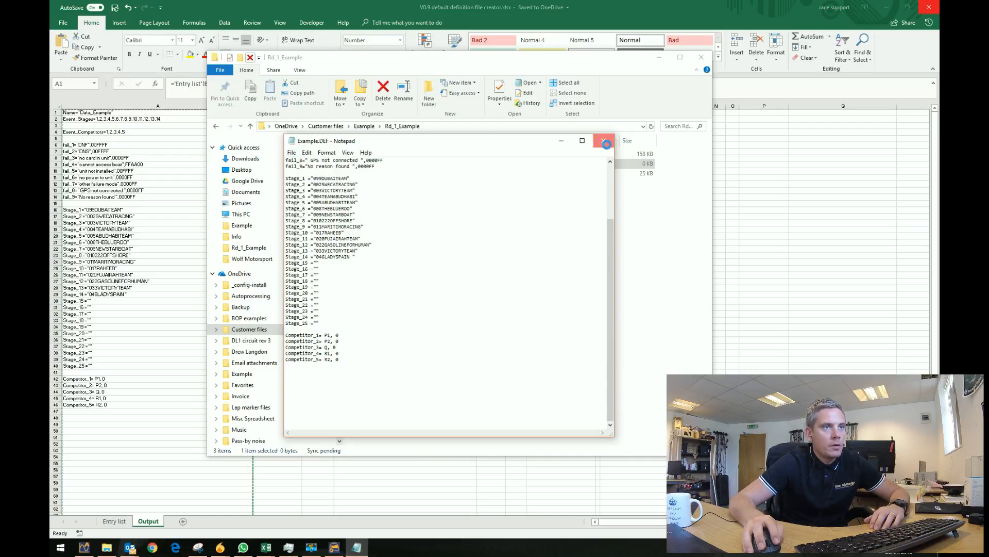
pyautogui.click(603, 141)
pyautogui.click(469, 283)
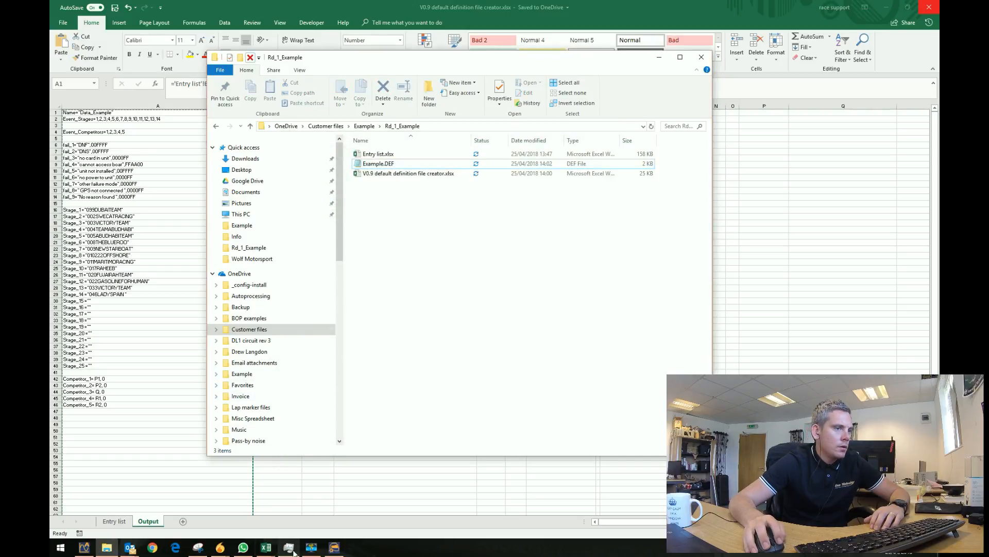
# Bring Race Series Manager forward and open the first slot's definition-file loader.
pyautogui.click(334, 548)
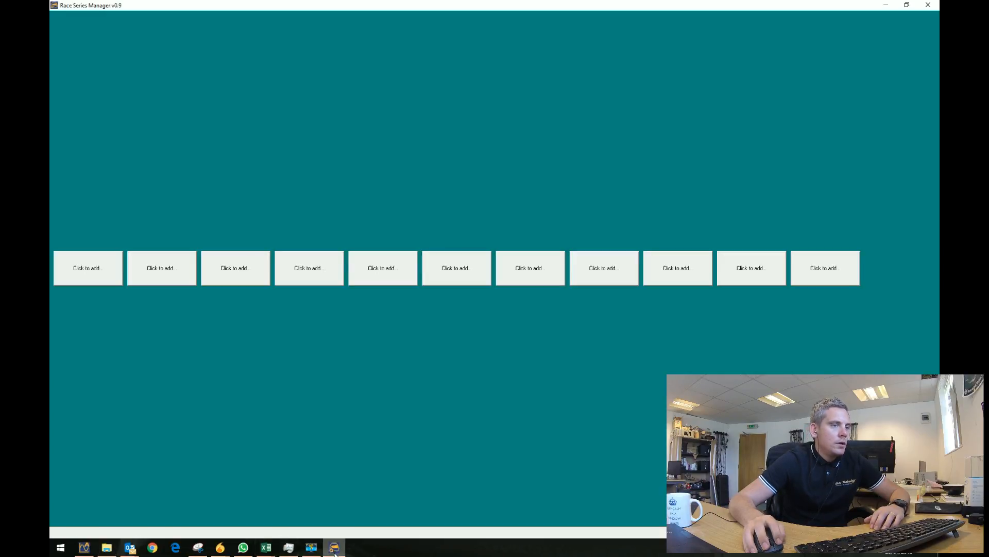
pyautogui.click(333, 548)
pyautogui.click(334, 548)
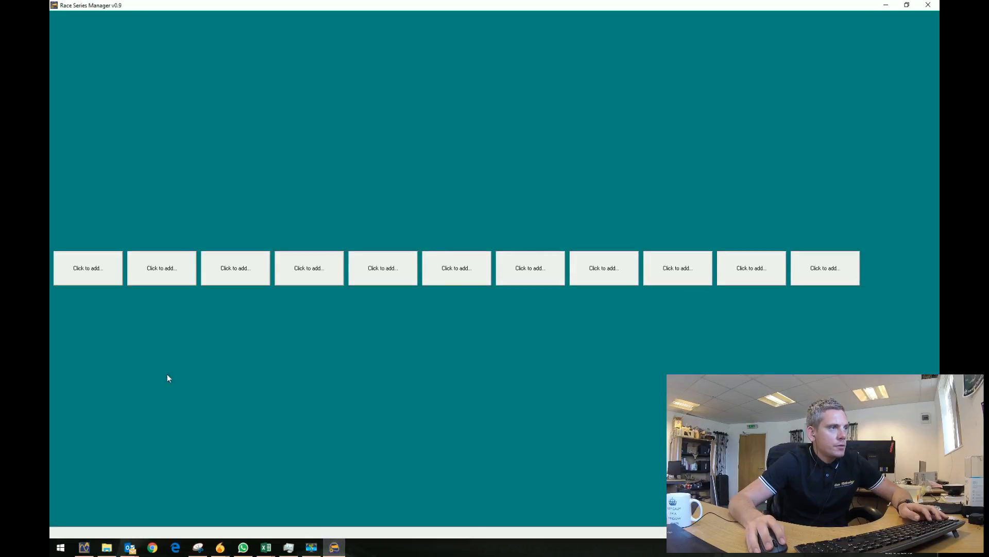
pyautogui.click(88, 269)
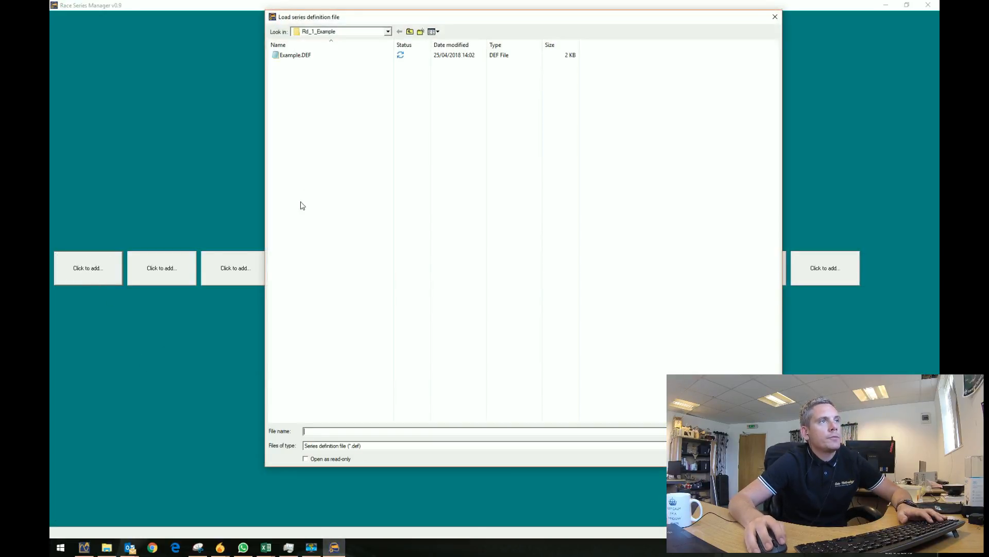
pyautogui.click(304, 57)
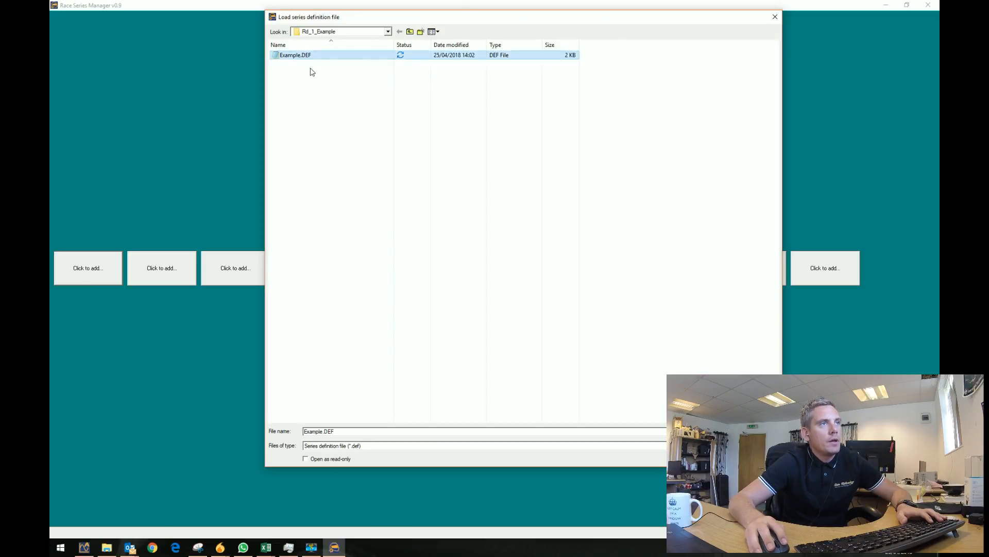
# Browse the loader through Customer files and Example to Rd_1_Example, then return to Explorer.
pyautogui.click(410, 32)
pyautogui.click(410, 32)
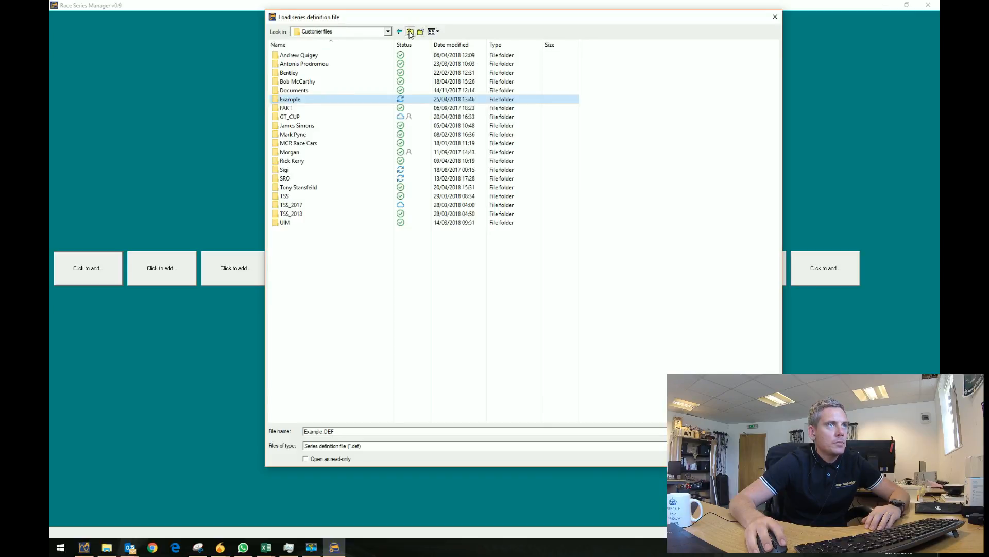
pyautogui.click(410, 32)
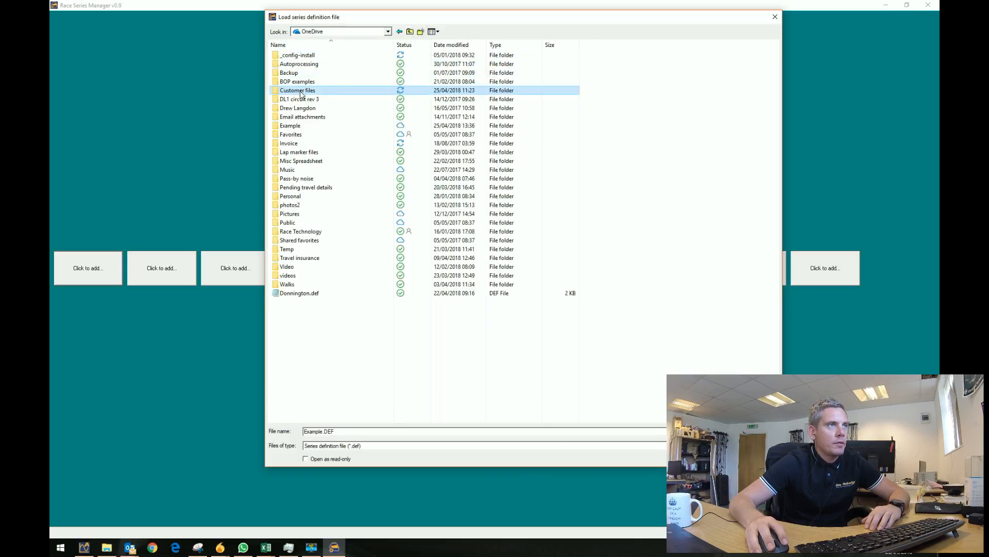
pyautogui.doubleClick(300, 92)
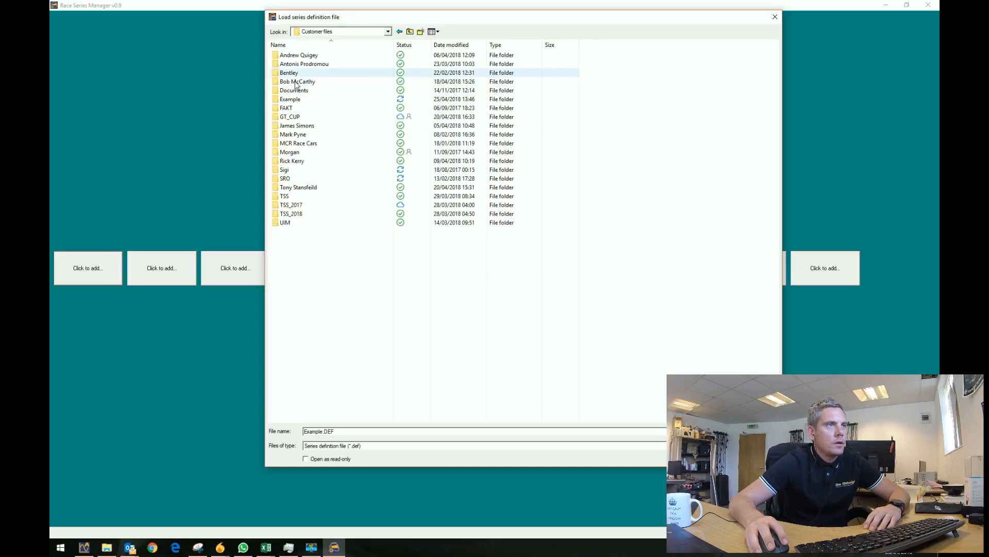
pyautogui.doubleClick(304, 99)
pyautogui.doubleClick(297, 56)
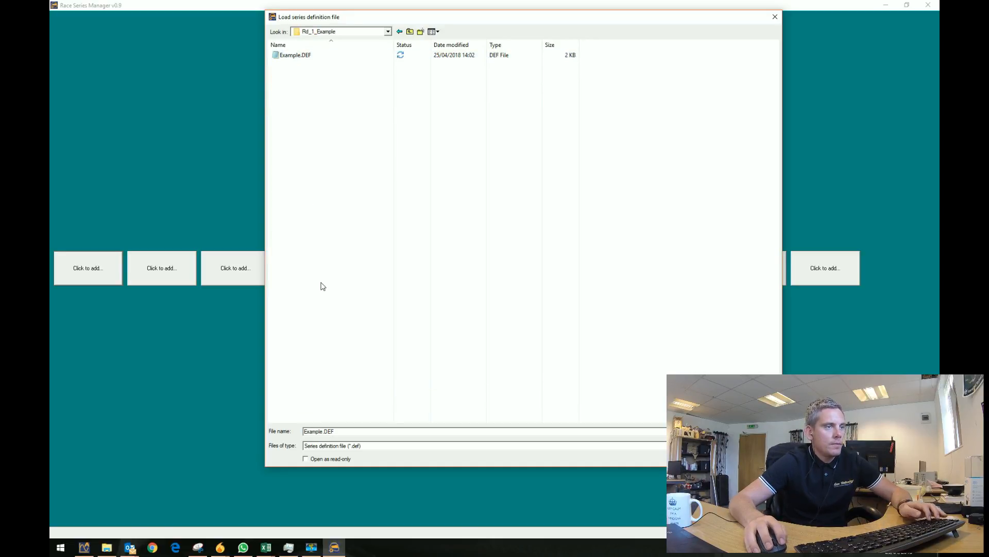
pyautogui.click(411, 34)
pyautogui.hotkey('alt', 'Tab')
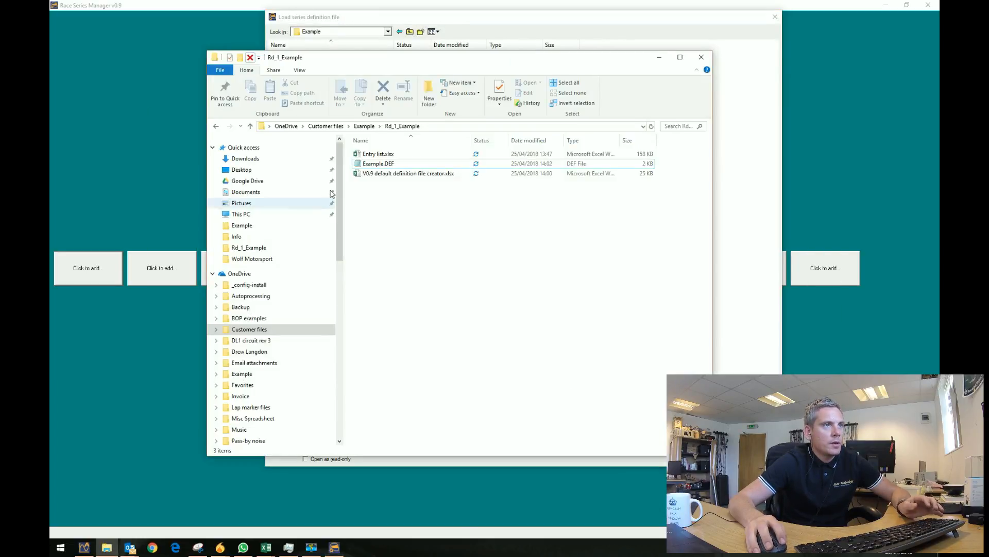
# Rename Example.DEF to Example.txt and browse the loader into Rd_1_Example.
pyautogui.click(380, 164)
pyautogui.rightClick(382, 163)
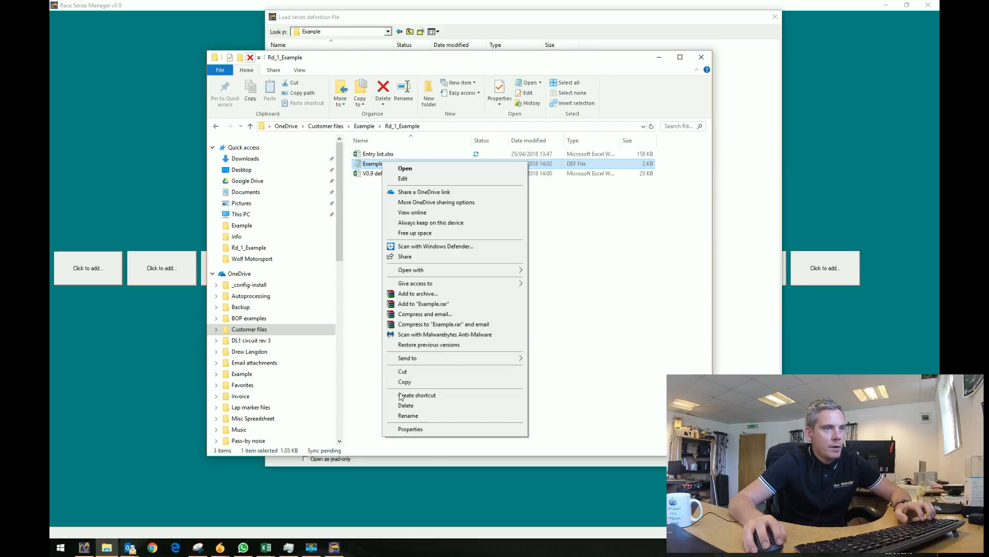
pyautogui.click(409, 415)
pyautogui.click(403, 164)
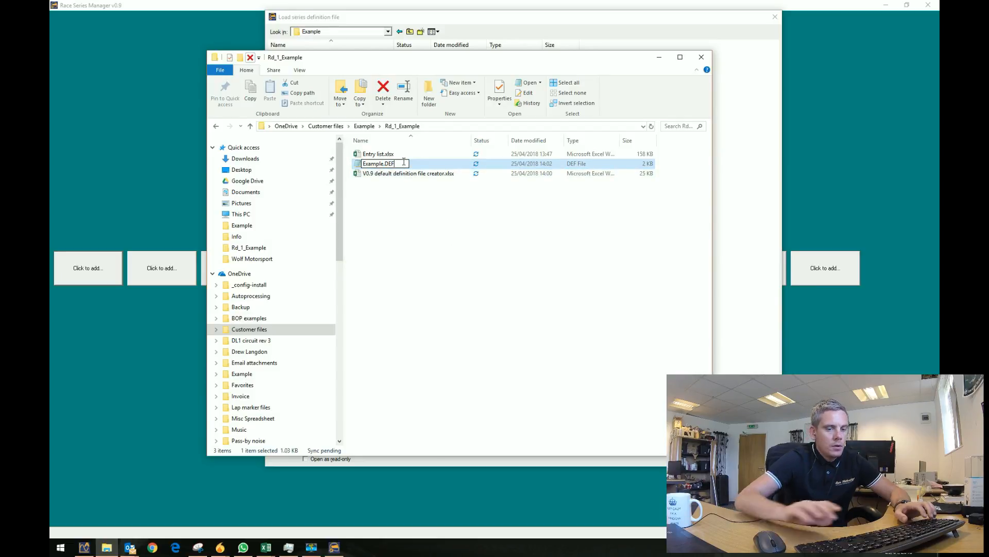
pyautogui.press('BackSpace')
pyautogui.press('BackSpace')
pyautogui.press('BackSpace')
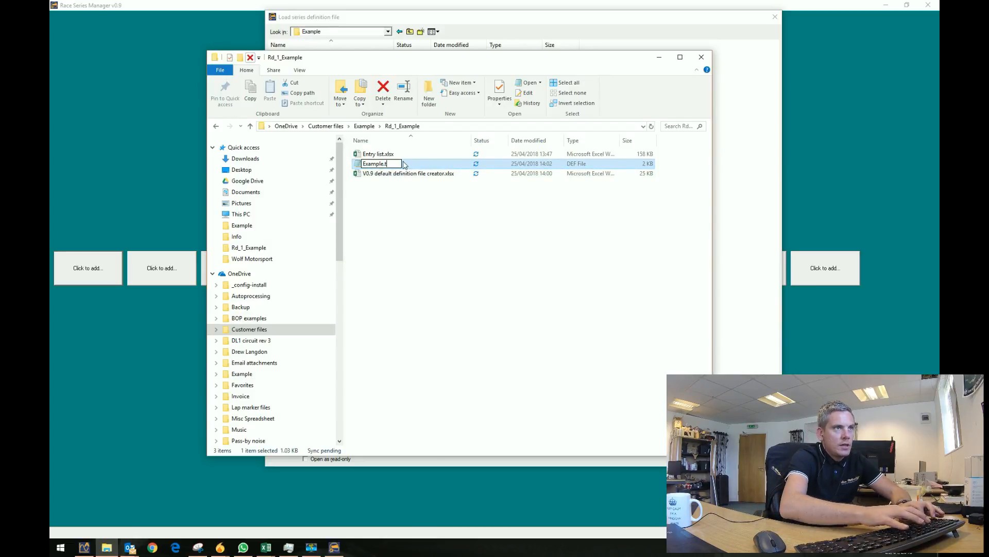
pyautogui.write('txt')
pyautogui.press('Return')
pyautogui.press('Return')
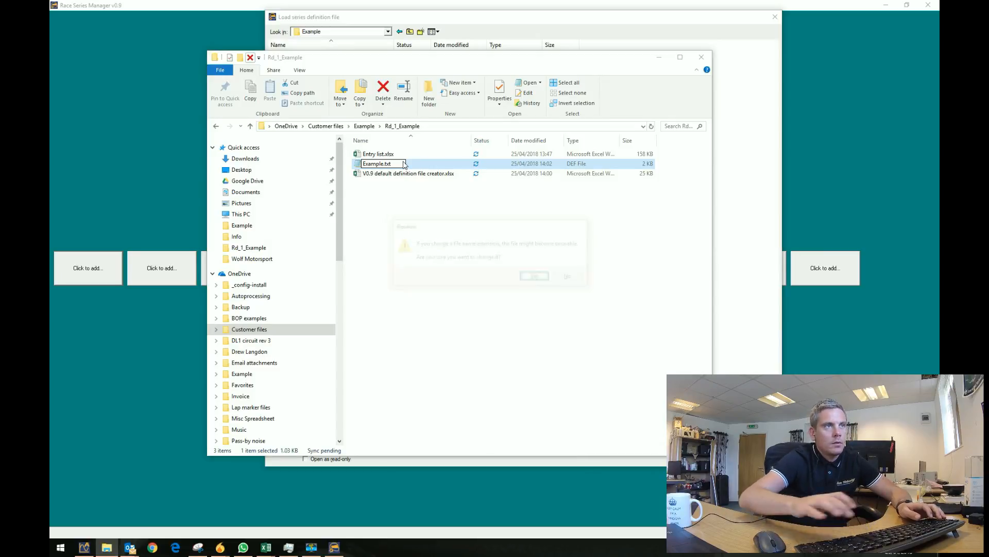
pyautogui.click(504, 21)
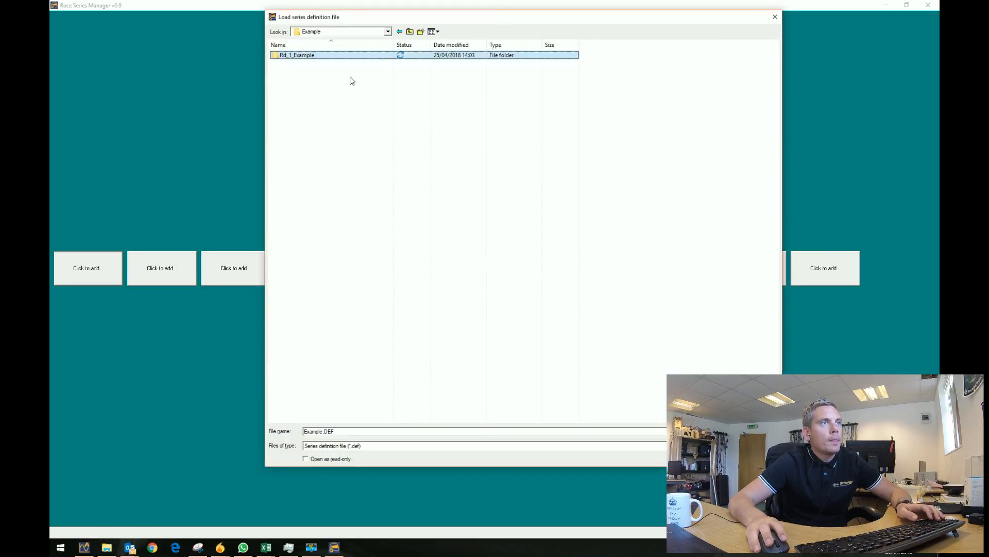
pyautogui.doubleClick(302, 57)
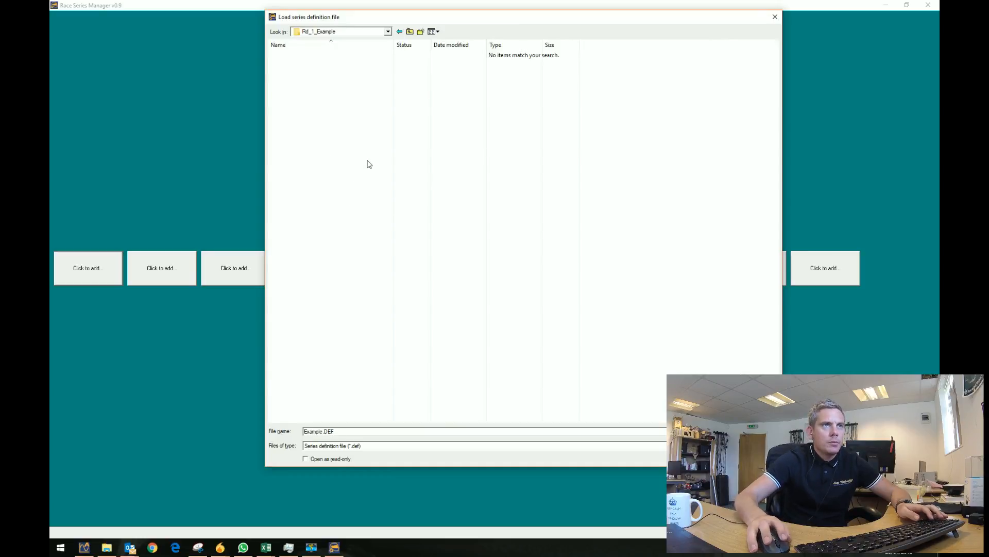
# Rename Example.txt to Example.def and load it as the series definition file.
pyautogui.hotkey('alt', 'Tab')
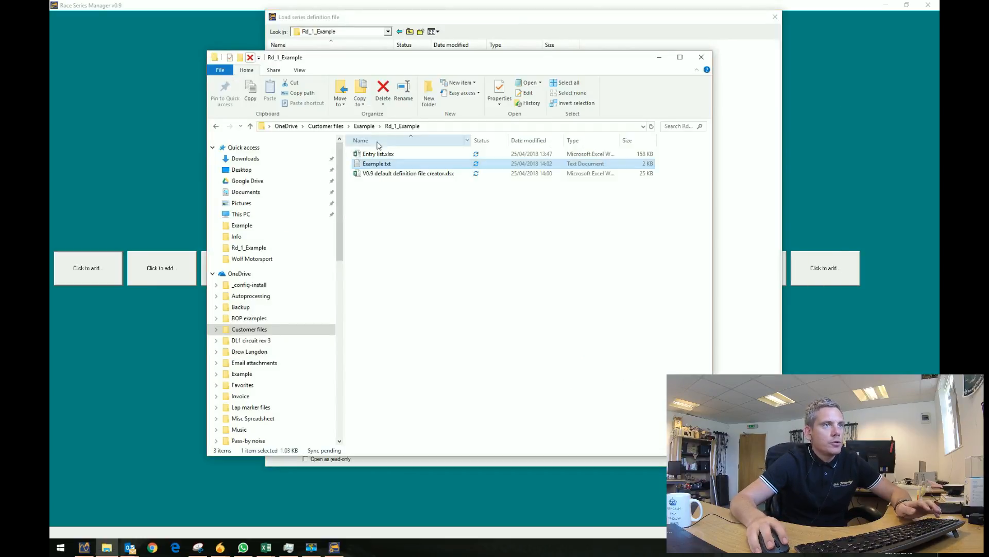
pyautogui.rightClick(380, 164)
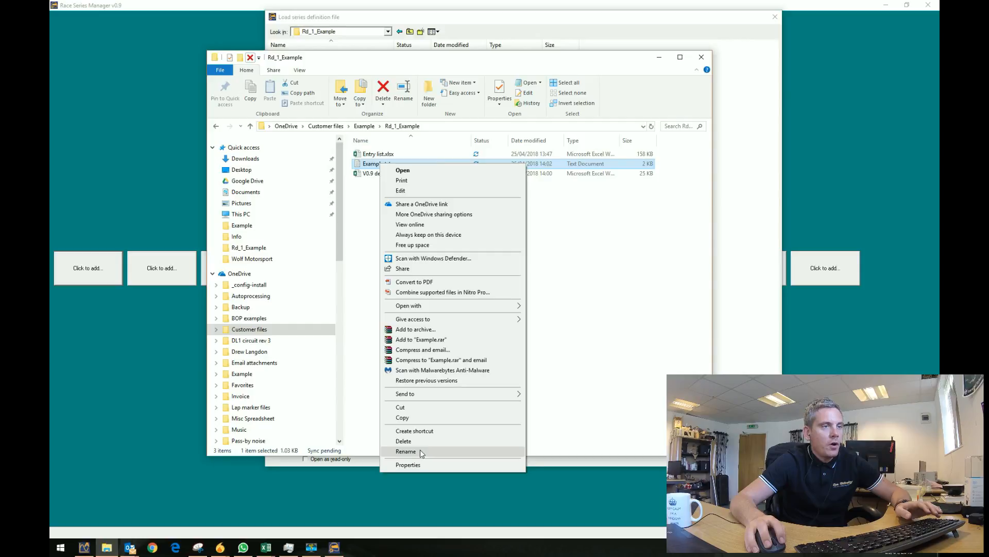
pyautogui.click(420, 449)
pyautogui.press('Return')
pyautogui.rightClick(389, 168)
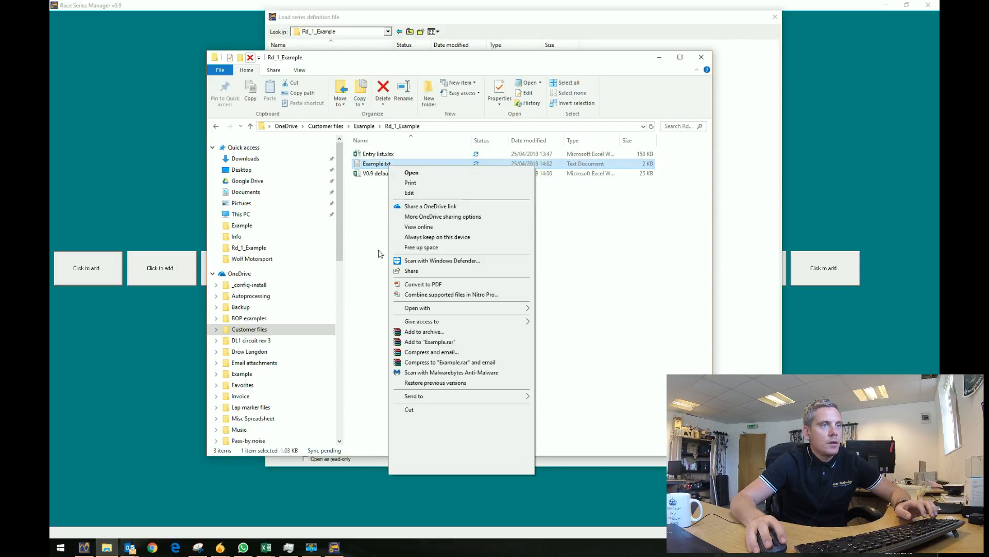
pyautogui.click(410, 452)
pyautogui.press('End')
pyautogui.press('BackSpace')
pyautogui.press('BackSpace')
pyautogui.press('BackSpace')
pyautogui.write('def')
pyautogui.press('Return')
pyautogui.press('Return')
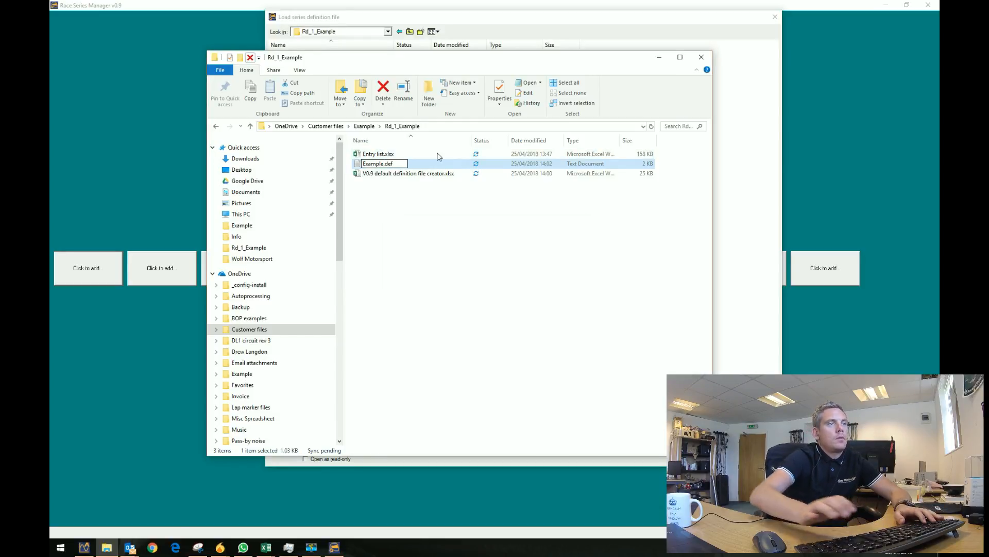
pyautogui.click(478, 23)
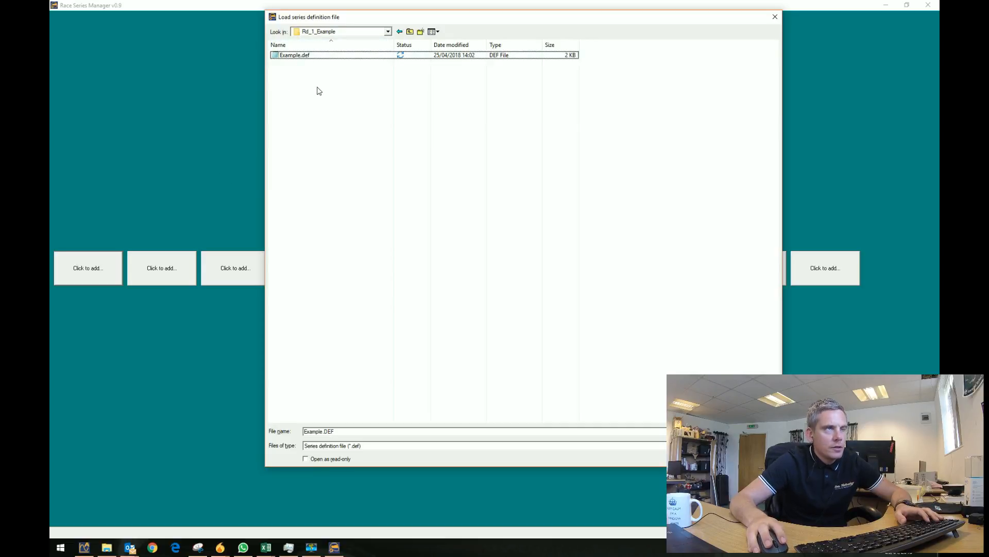
pyautogui.doubleClick(309, 55)
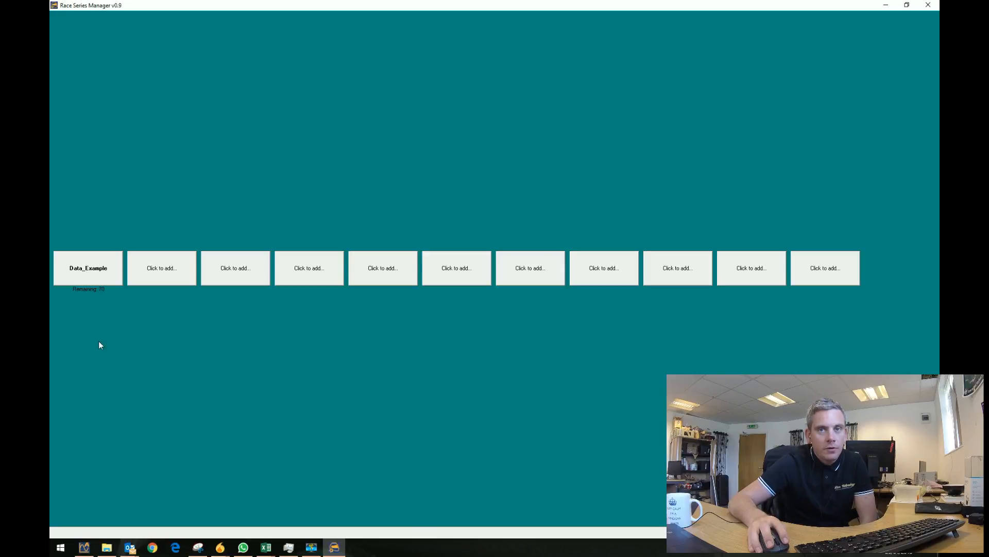
# Browse into 099DUBAITEAM's stages in Data_Example, then back out to the event list beside File Explorer.
pyautogui.click(90, 272)
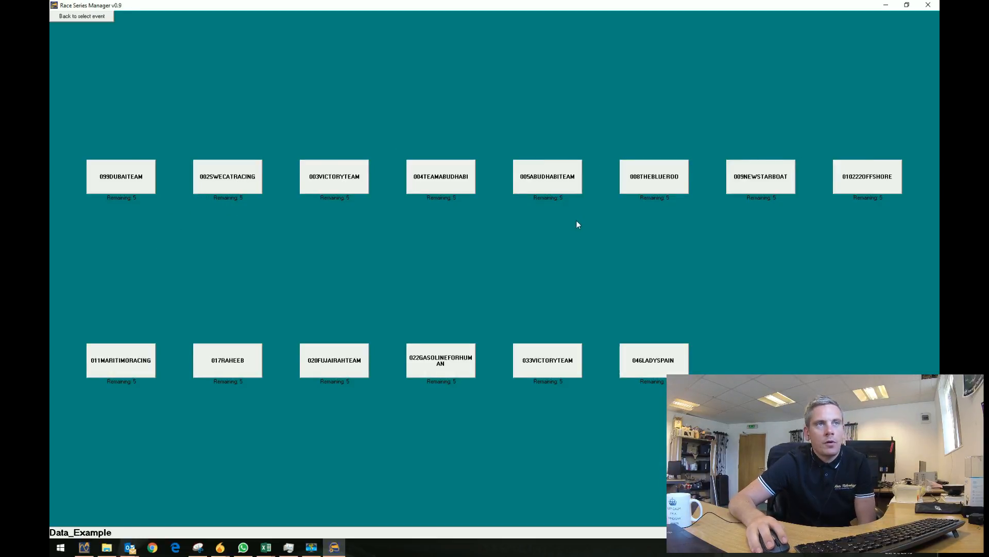
pyautogui.click(125, 185)
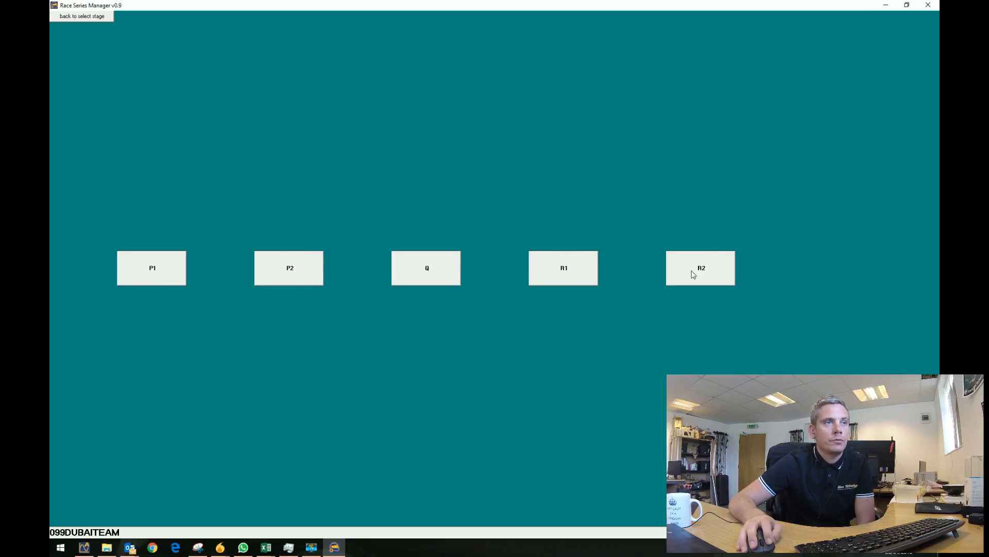
pyautogui.click(100, 17)
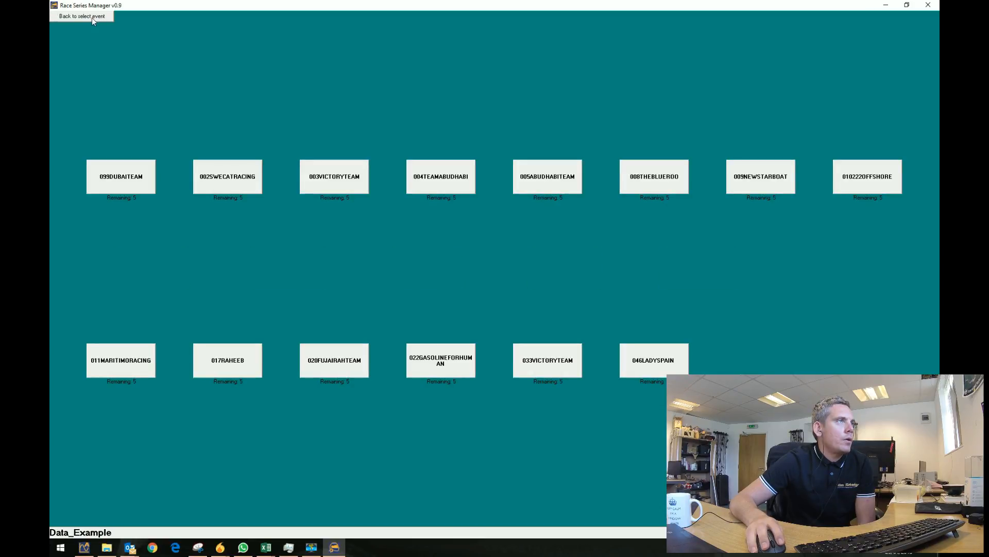
pyautogui.click(93, 17)
pyautogui.click(107, 546)
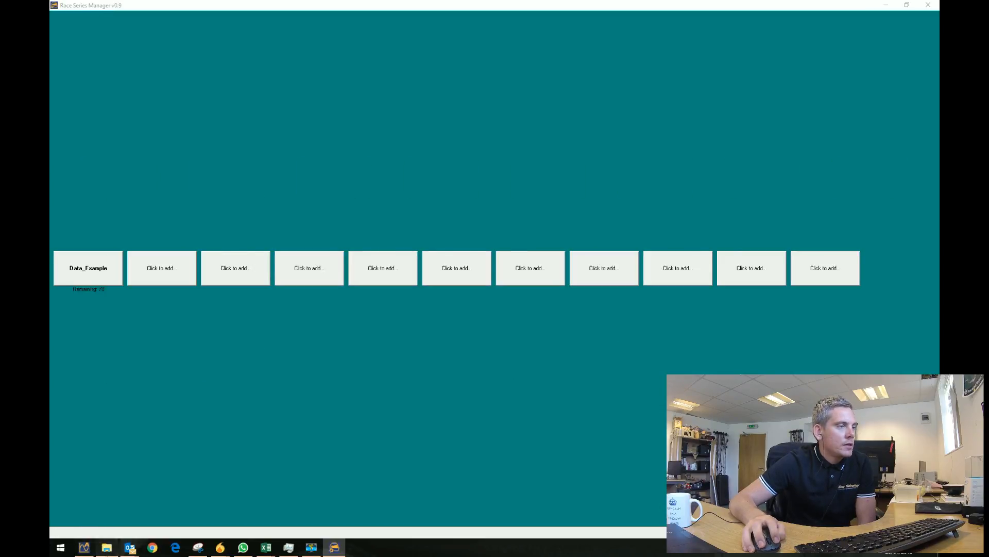
# Show the Rd_1_Example folder from the Example folder in File Explorer and move its window up.
pyautogui.click(364, 125)
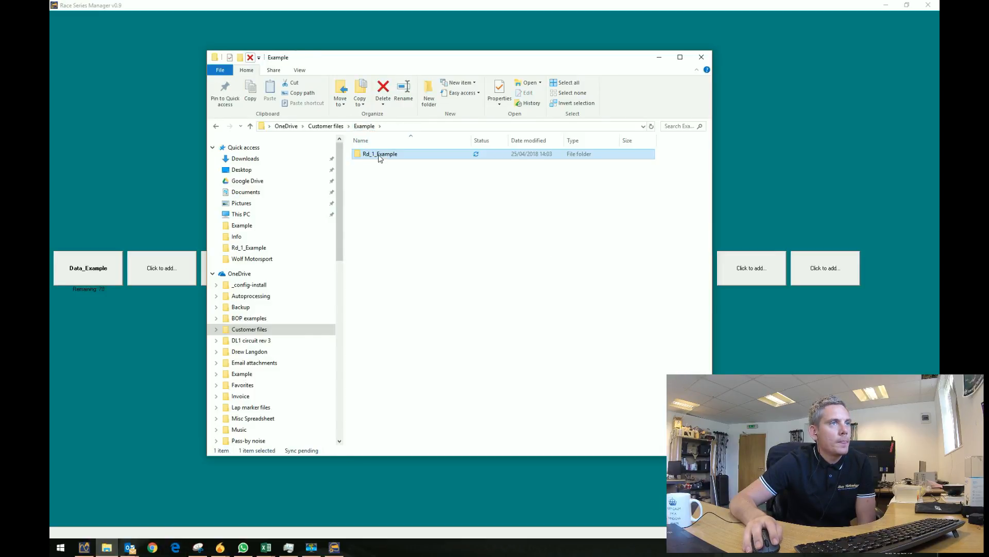
pyautogui.doubleClick(379, 156)
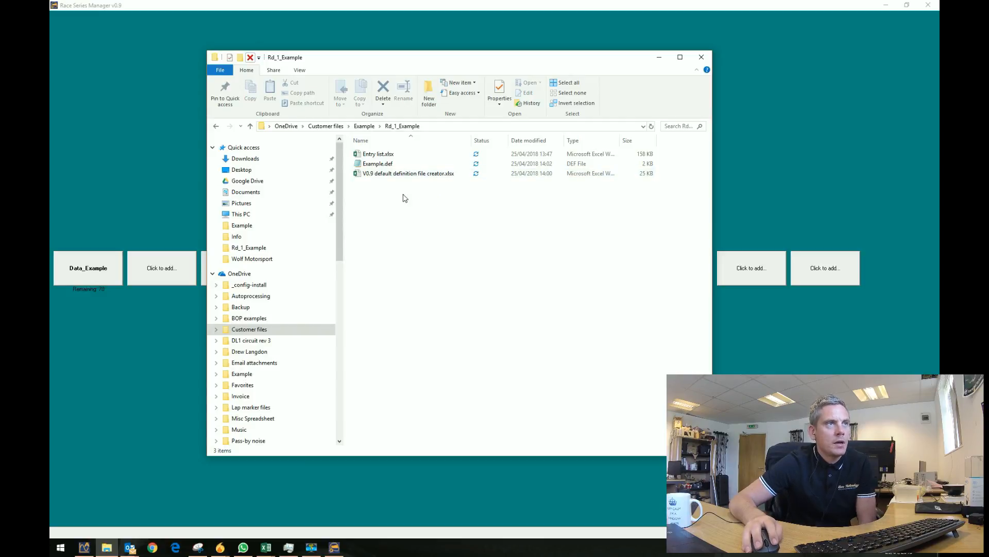
pyautogui.moveTo(442, 68); pyautogui.dragTo(673, 55)
# Restore Race Series Manager to a smaller window and arrange it beside a narrowed Explorer window.
pyautogui.click(907, 4)
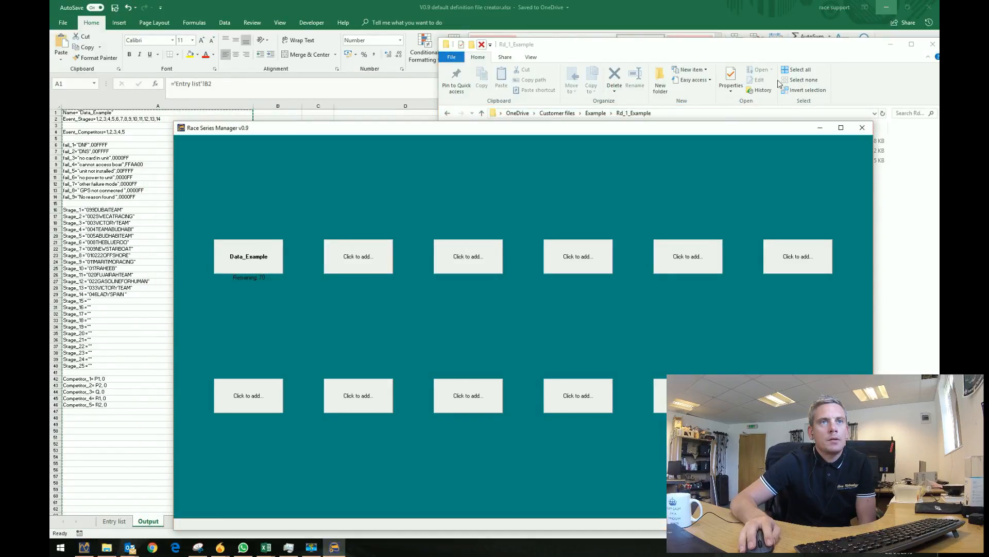
pyautogui.moveTo(727, 131); pyautogui.dragTo(579, 33)
pyautogui.moveTo(812, 44); pyautogui.dragTo(812, 21)
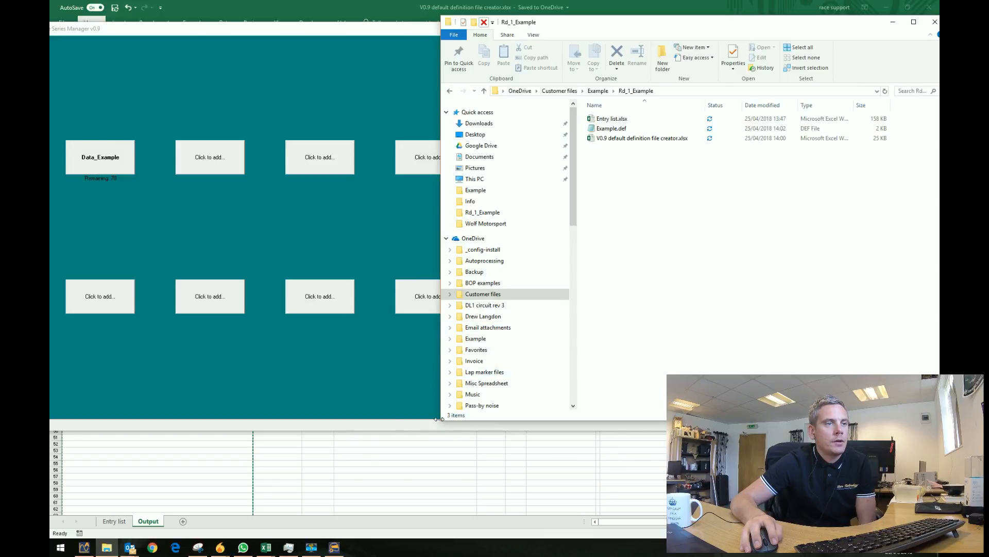
pyautogui.moveTo(444, 423); pyautogui.dragTo(683, 497)
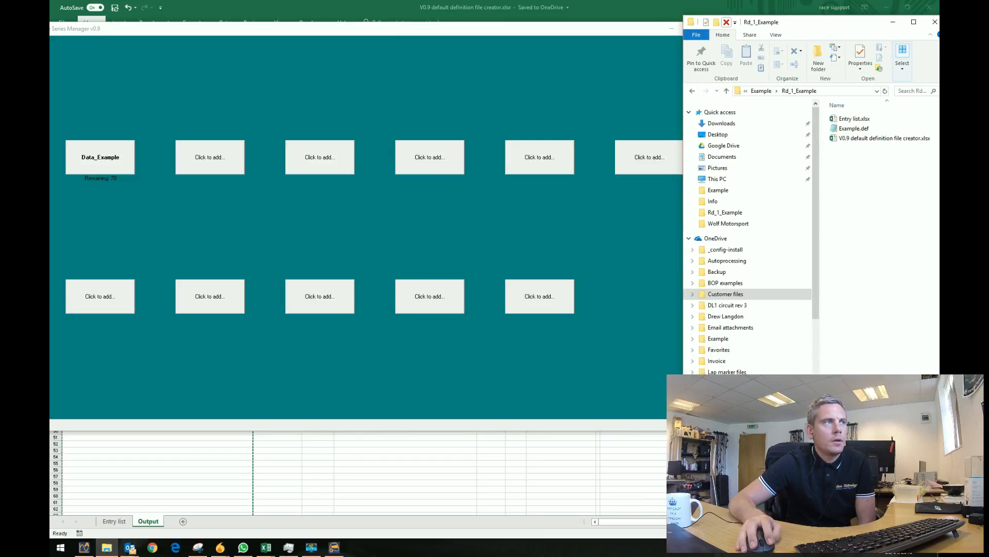
# Open 099DUBAITEAM's P1 session data screen in the Data_Example event.
pyautogui.click(114, 166)
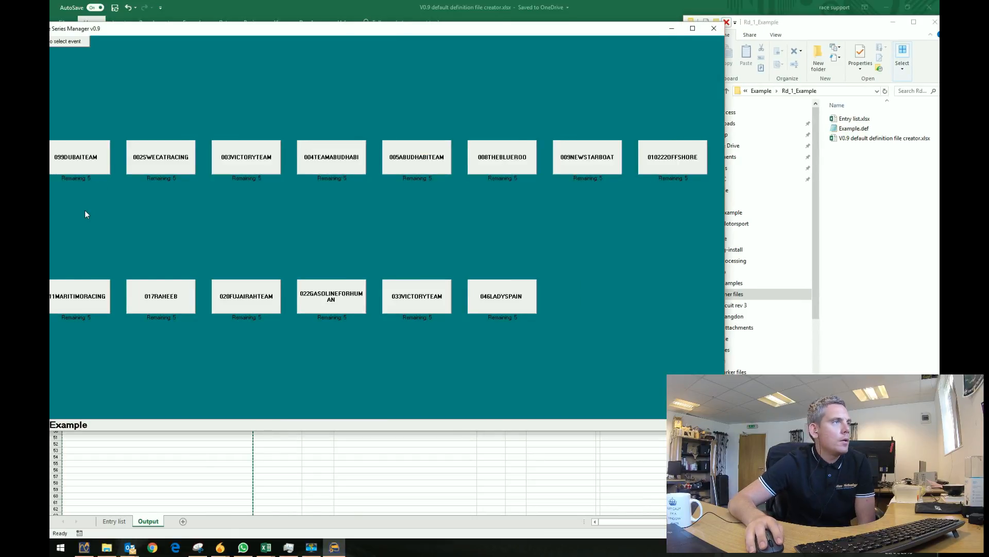
pyautogui.click(104, 159)
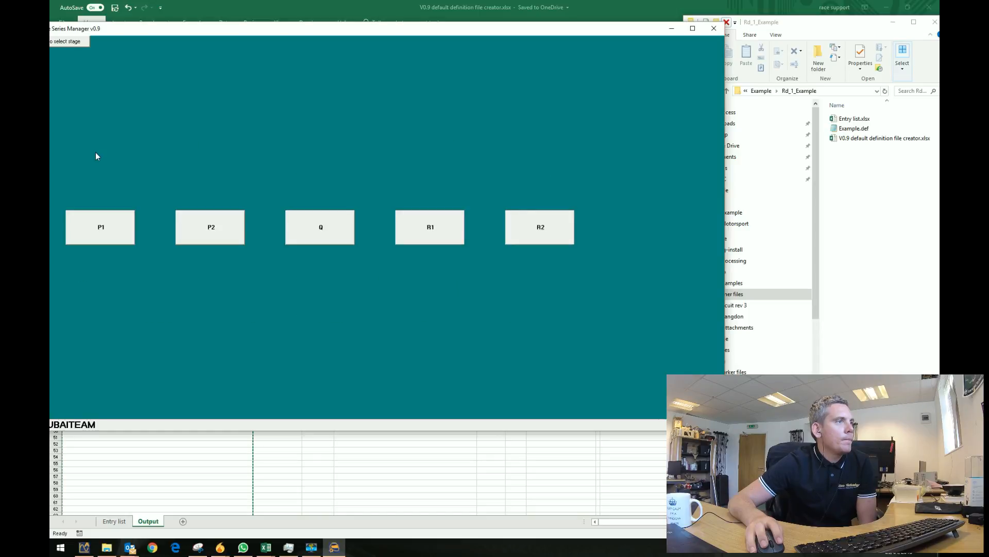
pyautogui.click(98, 226)
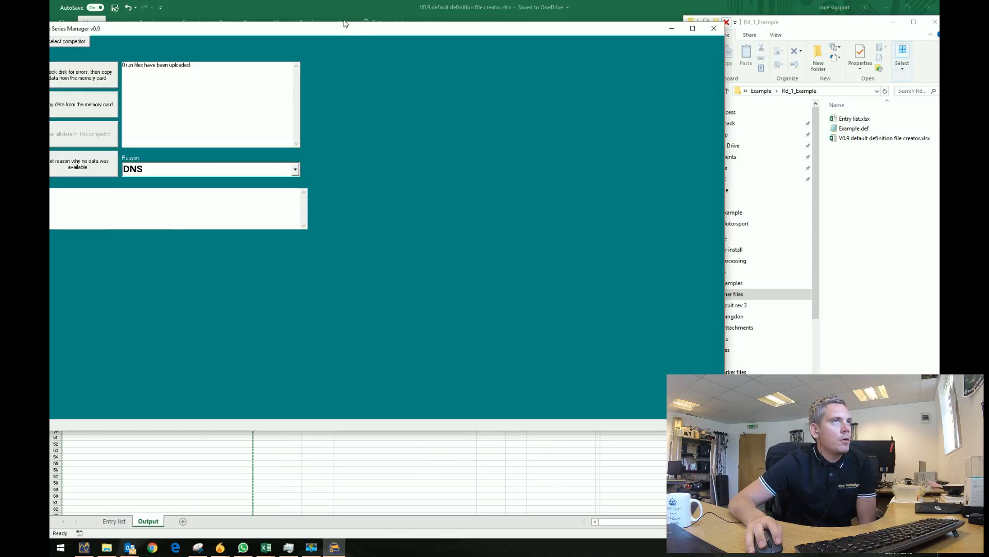
pyautogui.moveTo(338, 29); pyautogui.dragTo(354, 13)
pyautogui.click(85, 27)
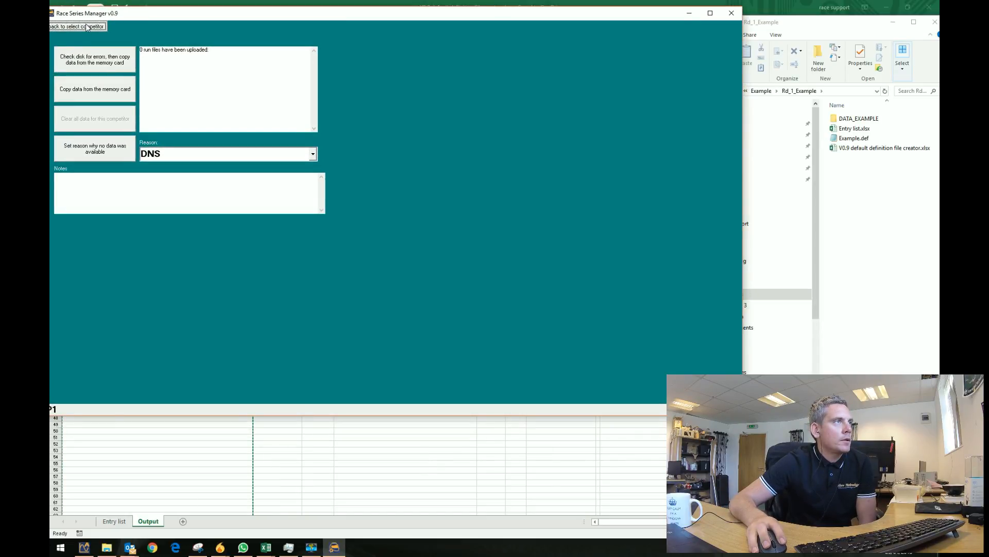
pyautogui.click(85, 26)
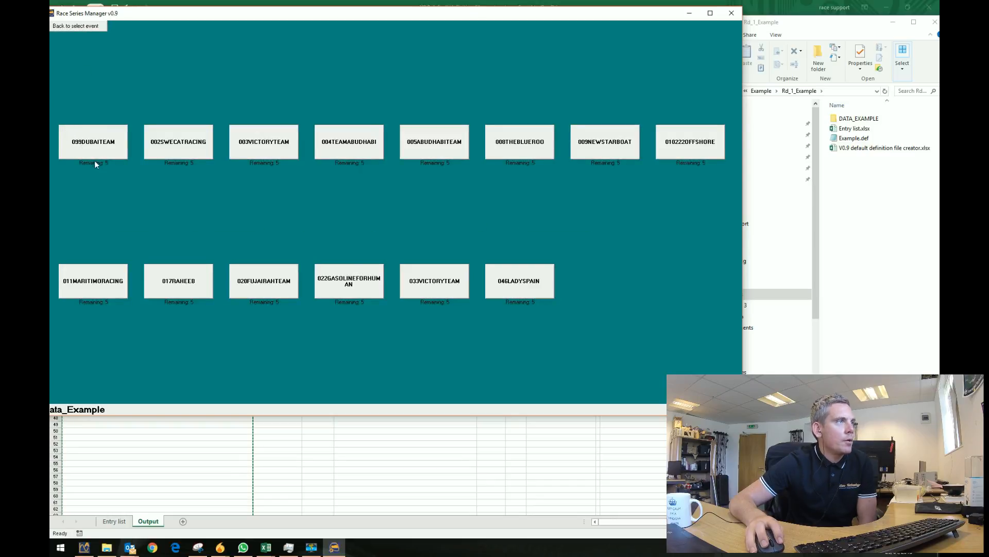
pyautogui.click(104, 148)
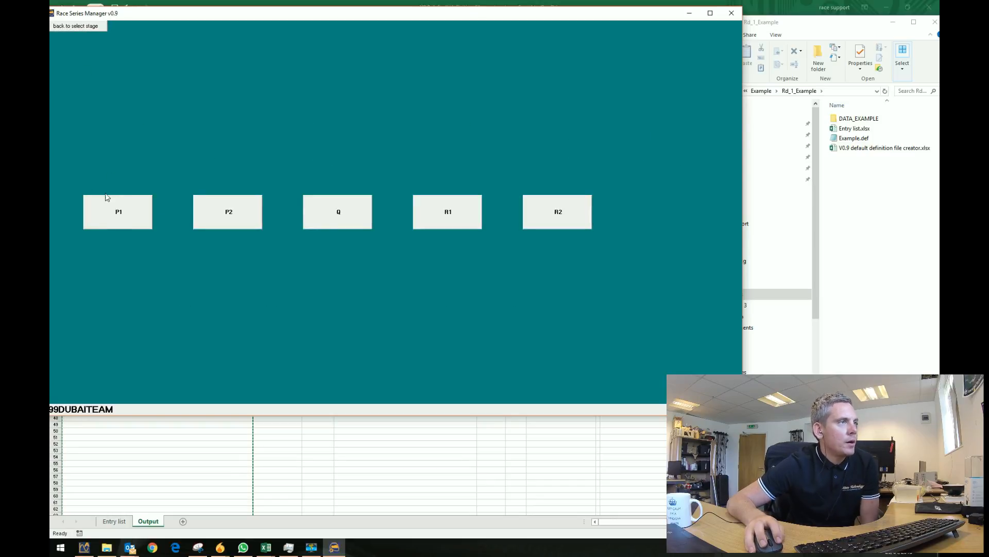
pyautogui.click(128, 216)
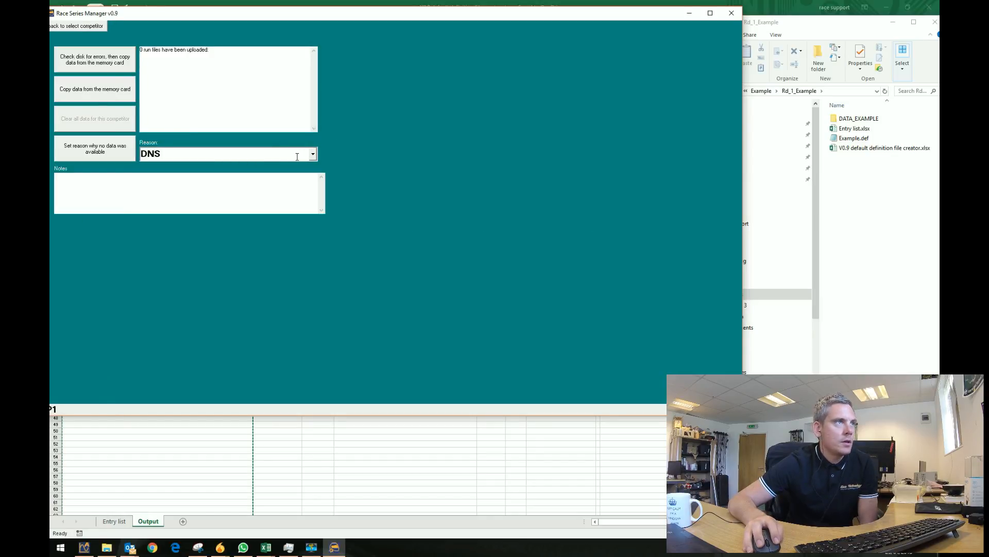
# Set DNS as P1's no-data reason and reopen P1 to confirm it was recorded.
pyautogui.click(110, 153)
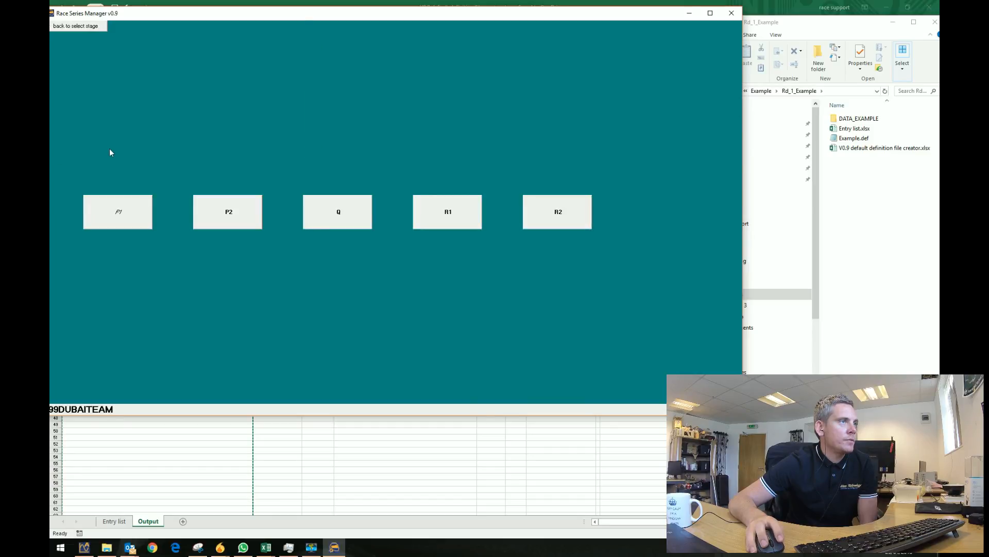
pyautogui.click(121, 213)
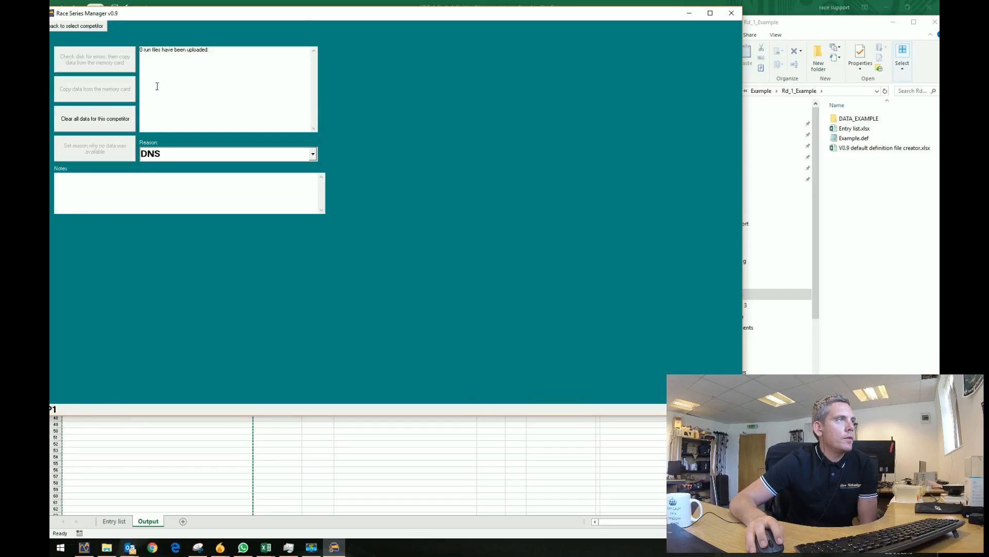
pyautogui.click(76, 27)
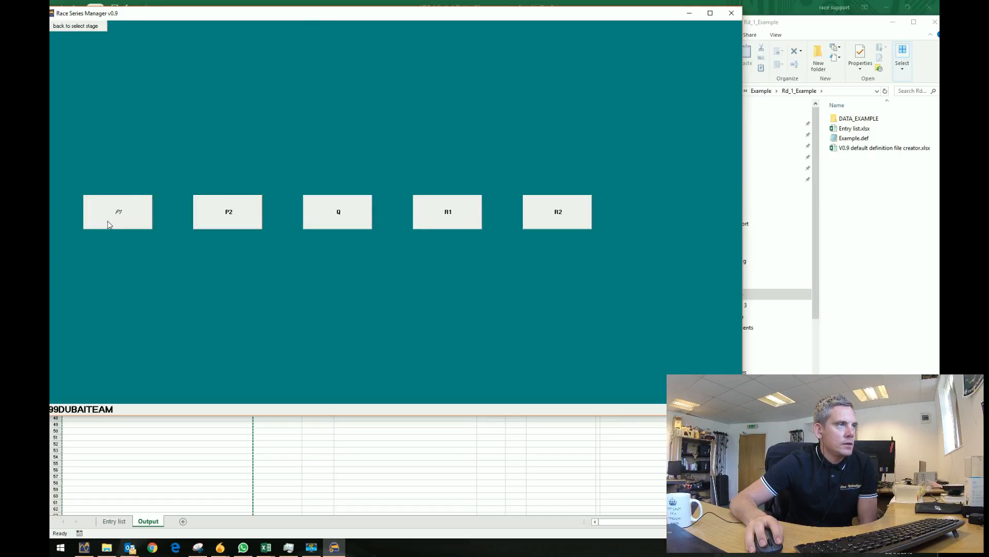
pyautogui.click(108, 225)
pyautogui.click(101, 28)
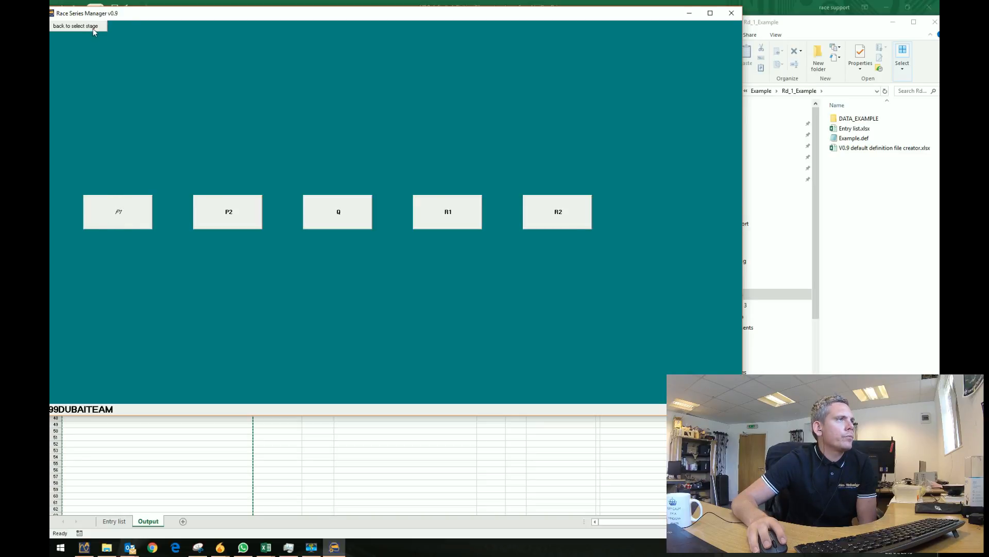
pyautogui.click(860, 166)
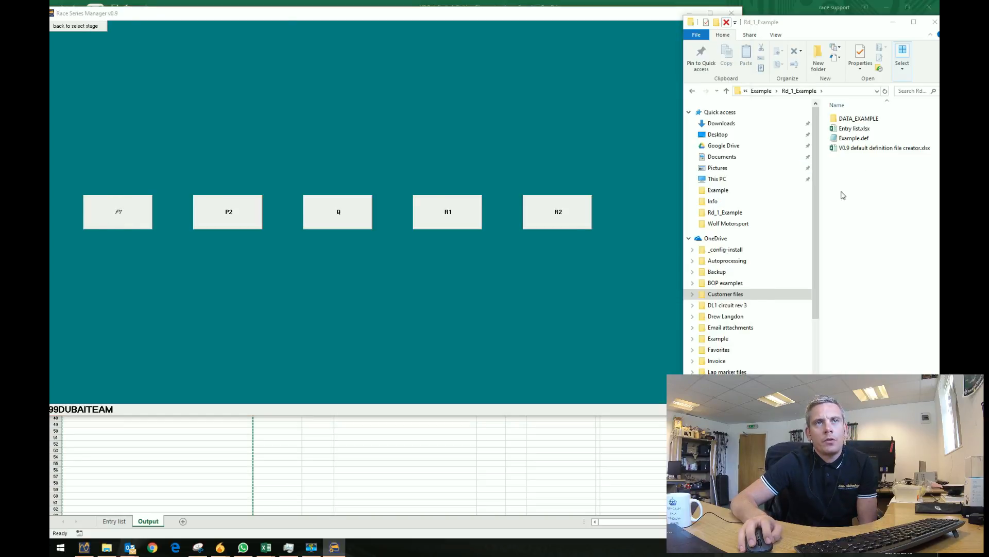
# Navigate File Explorer to DATA_EXAMPLE > 099DUBAITEAM > RAW_DATA > P1.
pyautogui.moveTo(864, 23); pyautogui.dragTo(850, 2)
pyautogui.doubleClick(830, 103)
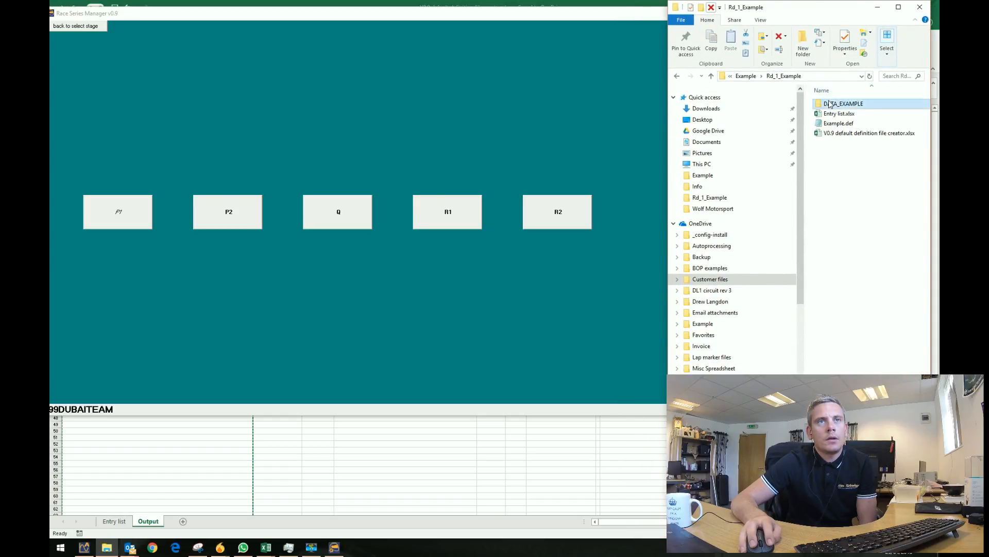
pyautogui.doubleClick(844, 106)
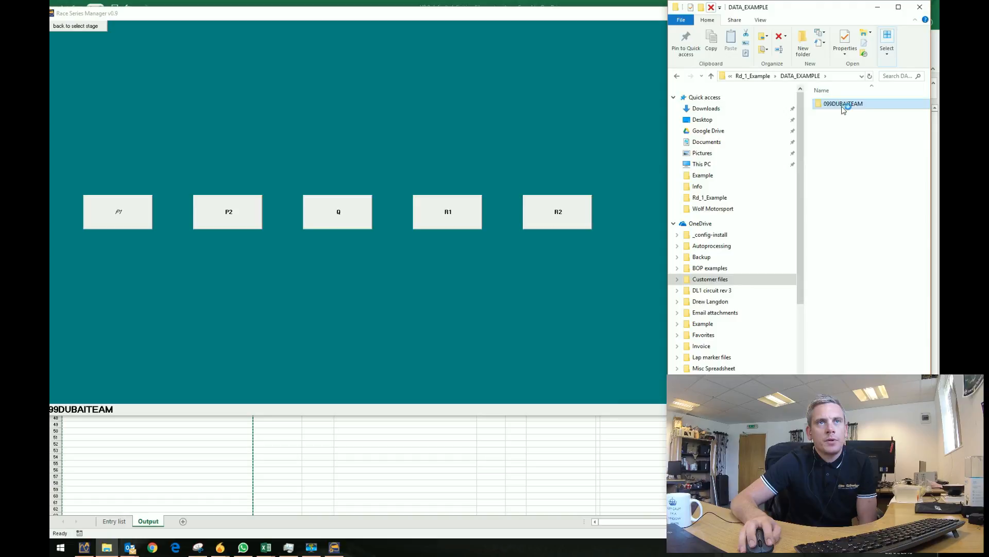
pyautogui.doubleClick(837, 105)
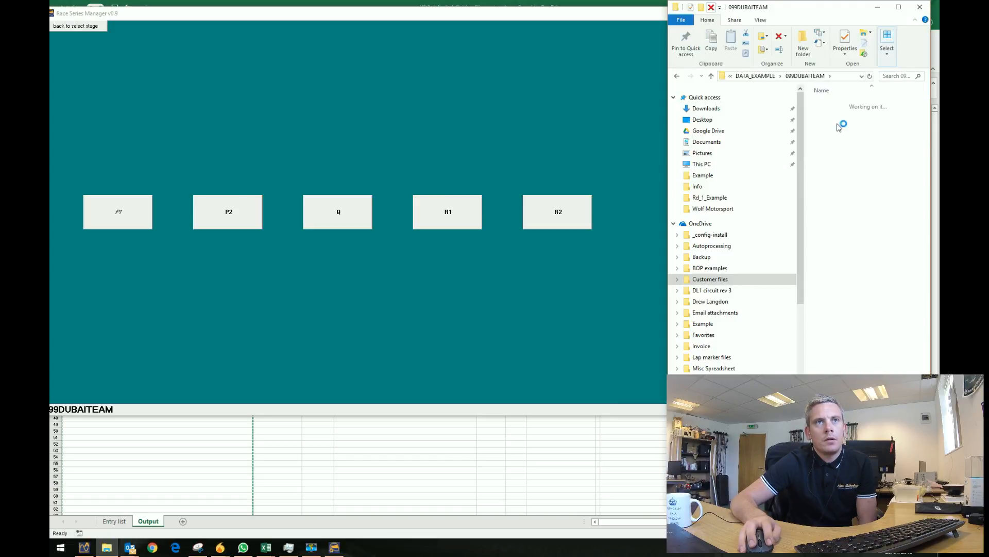
pyautogui.doubleClick(830, 105)
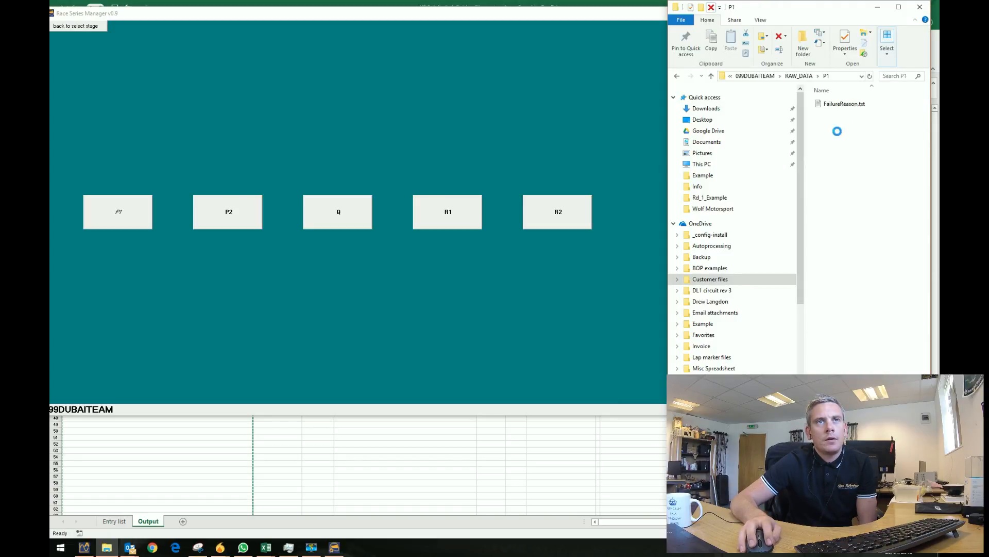
# Open FailureReason.txt in Notepad, confirm it reads DNS, and close it.
pyautogui.doubleClick(841, 106)
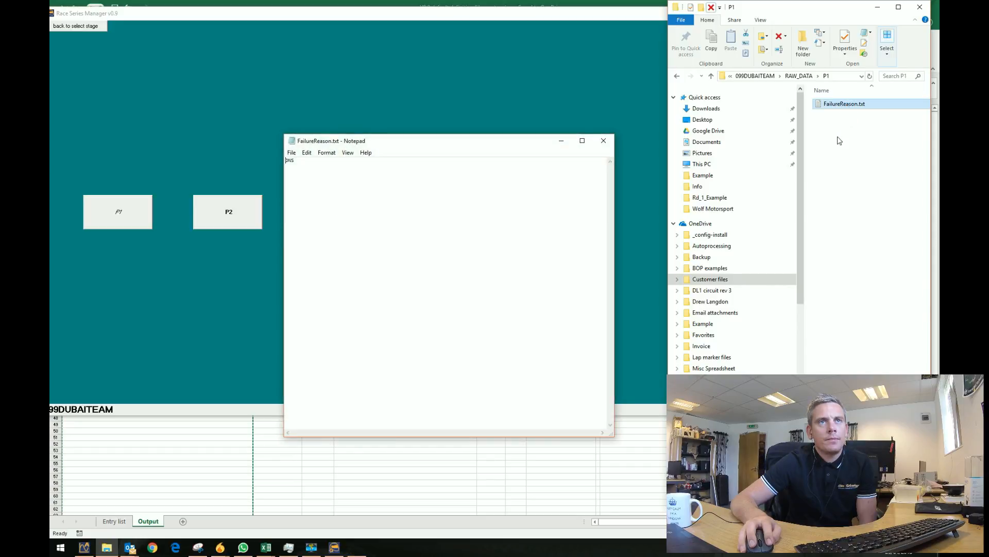
pyautogui.click(313, 200)
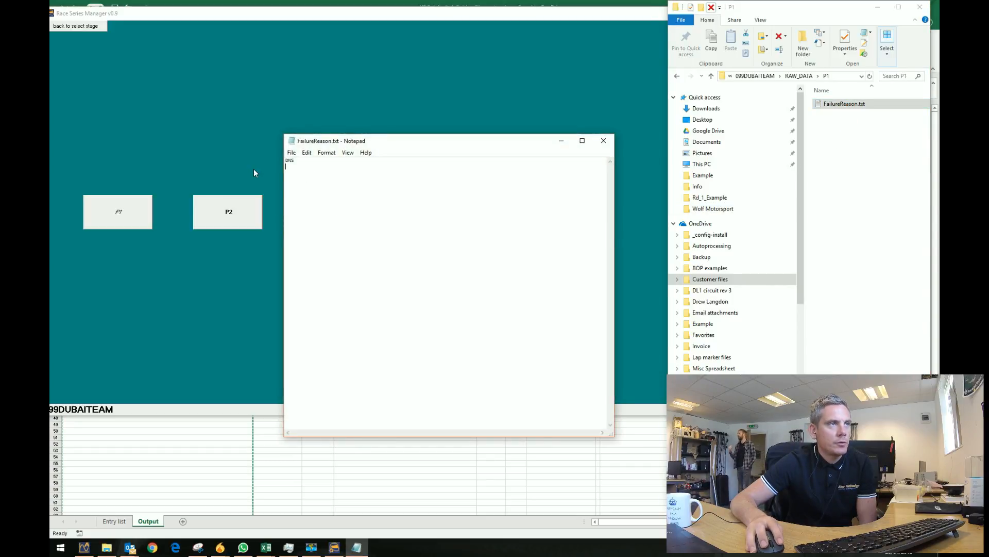
pyautogui.moveTo(293, 163); pyautogui.dragTo(285, 160)
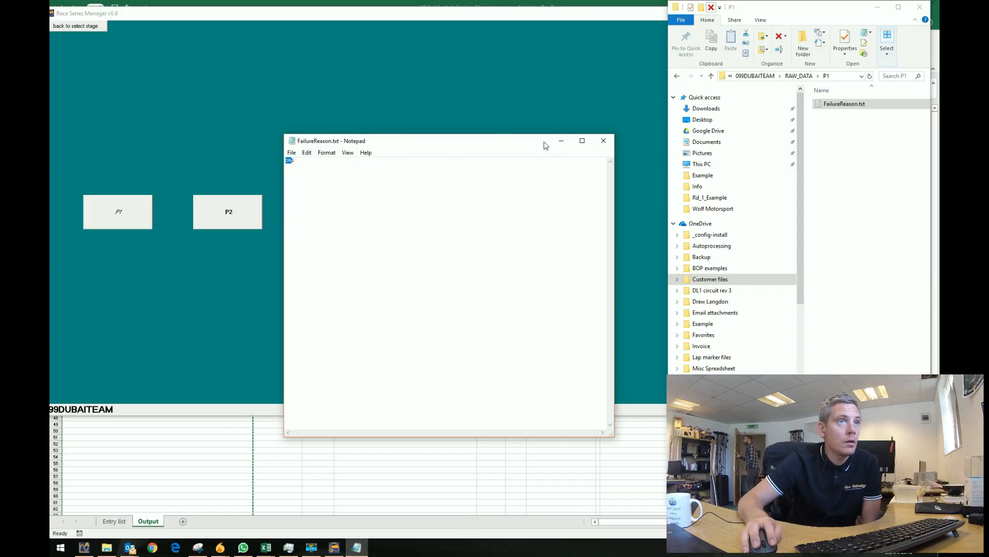
pyautogui.click(604, 140)
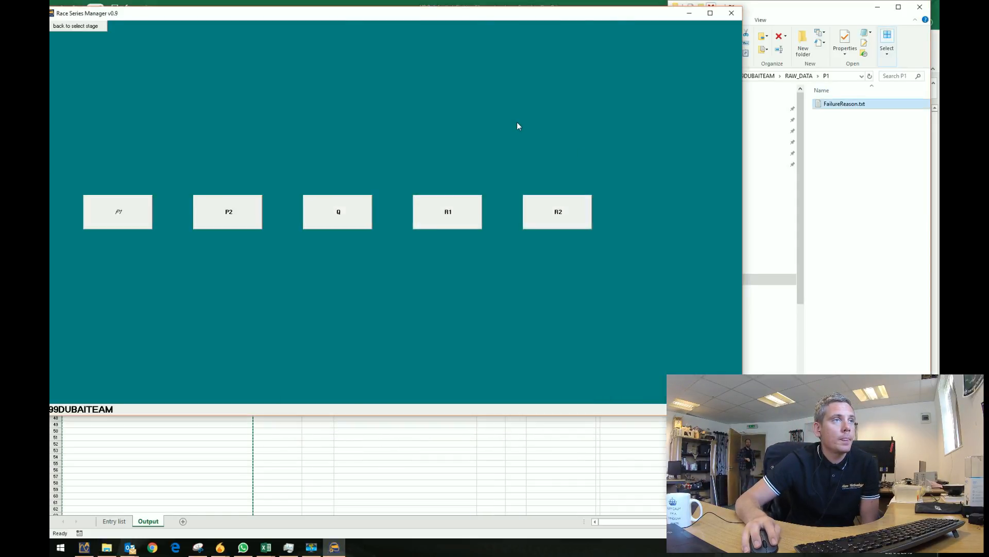
# Return to the event list and view the Data_Example definition file in Notepad.
pyautogui.click(78, 26)
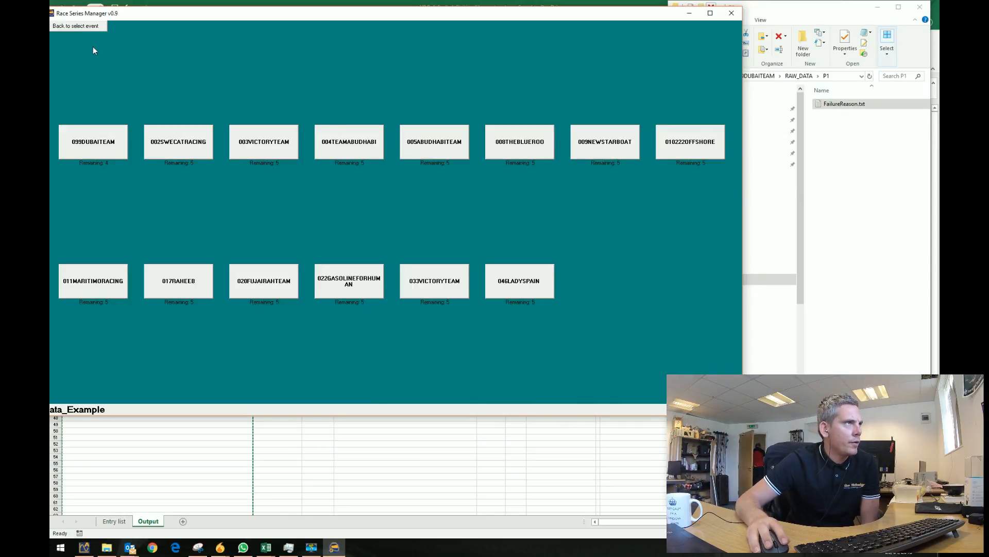
pyautogui.click(87, 26)
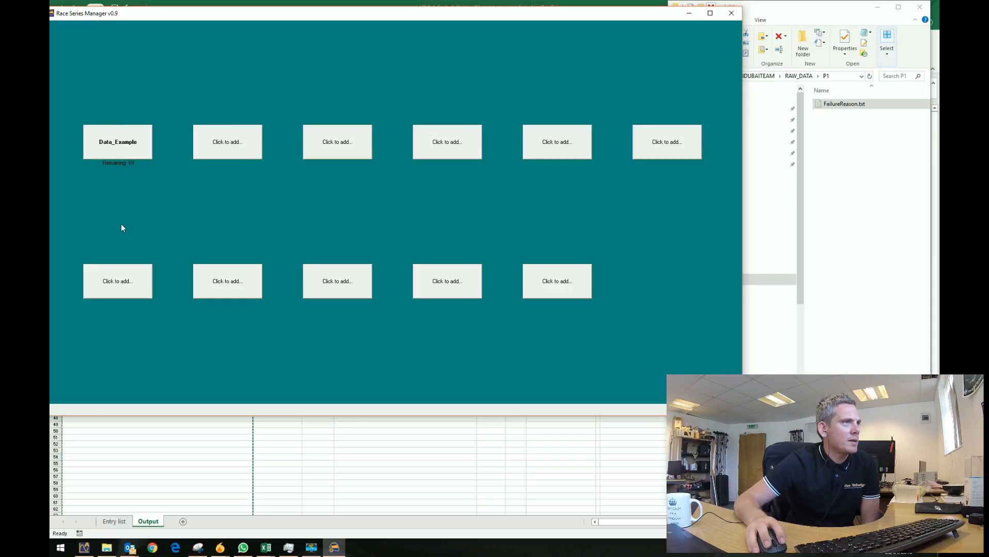
pyautogui.rightClick(131, 150)
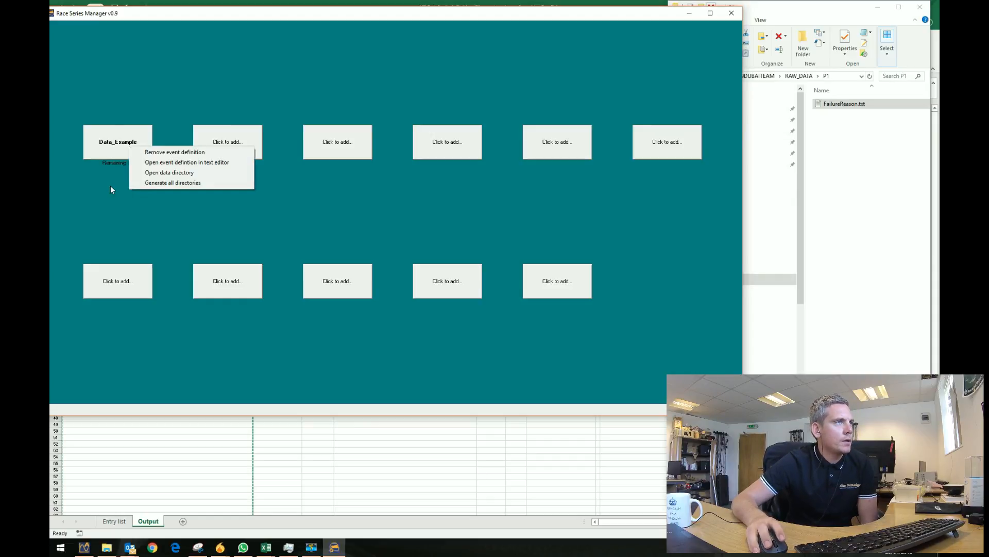
pyautogui.click(111, 190)
pyautogui.rightClick(131, 142)
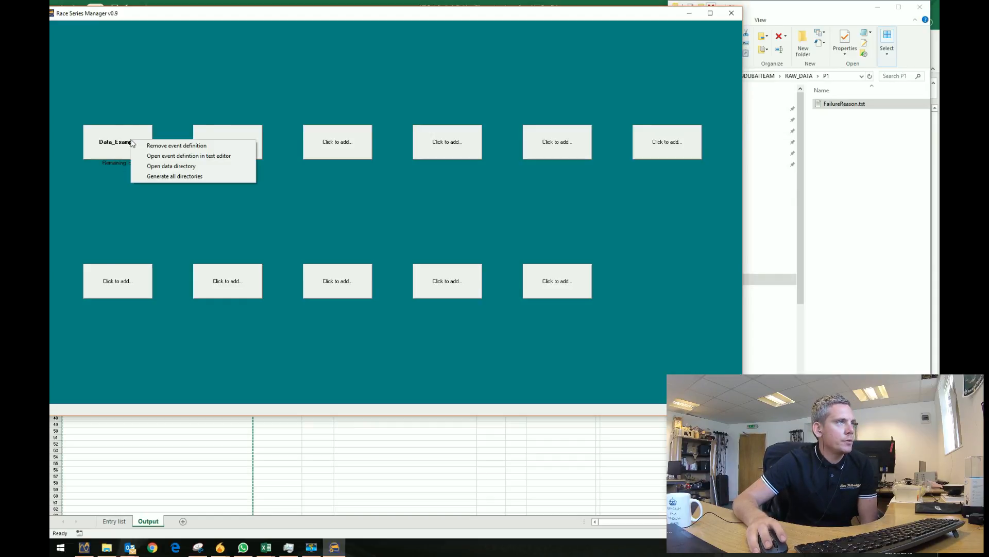
pyautogui.click(216, 156)
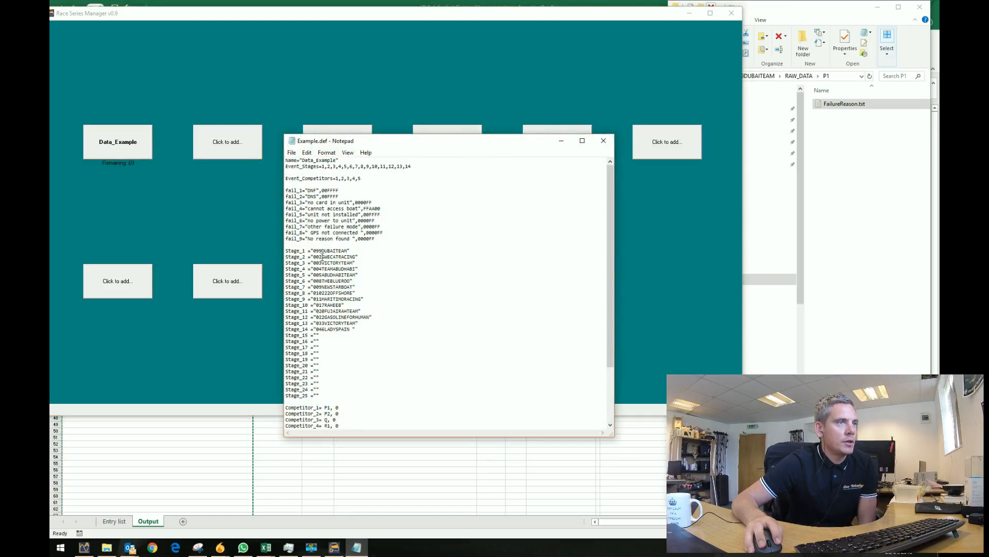
pyautogui.moveTo(319, 256); pyautogui.dragTo(313, 256)
pyautogui.click(603, 140)
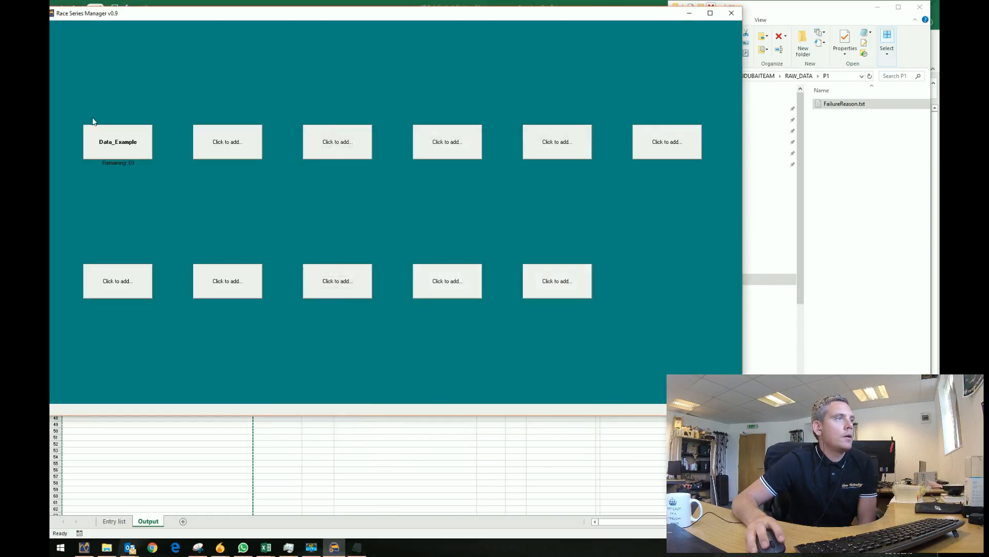
# Open and then close the Data_Example event's data directory.
pyautogui.rightClick(118, 145)
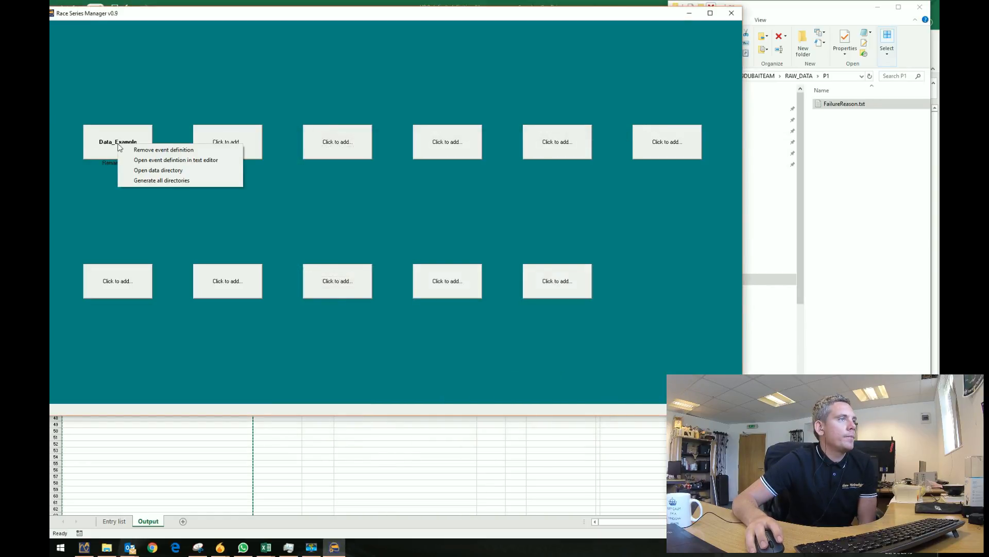
pyautogui.click(195, 171)
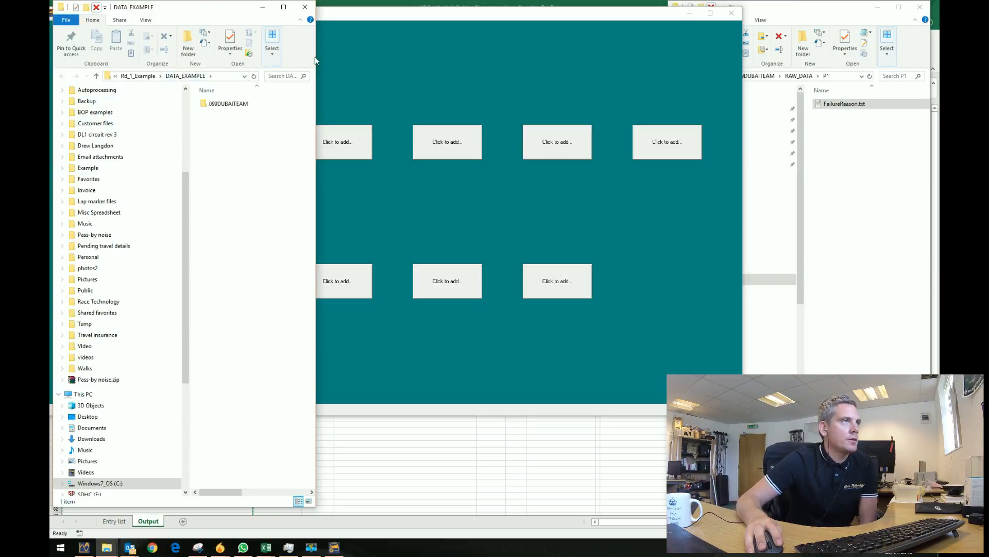
pyautogui.click(304, 7)
# Generate all team and stage directories for Data_Example and check them in Explorer.
pyautogui.rightClick(116, 145)
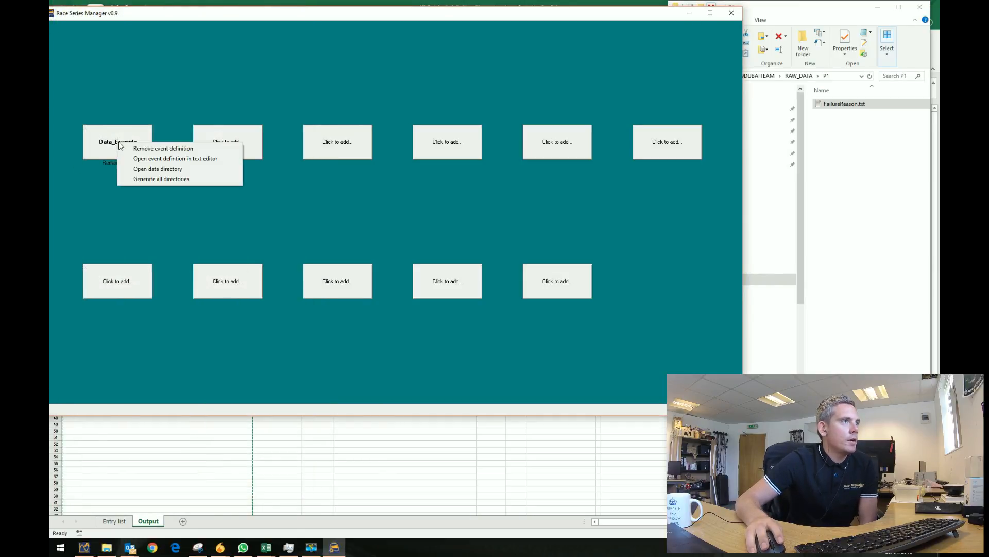
pyautogui.click(161, 179)
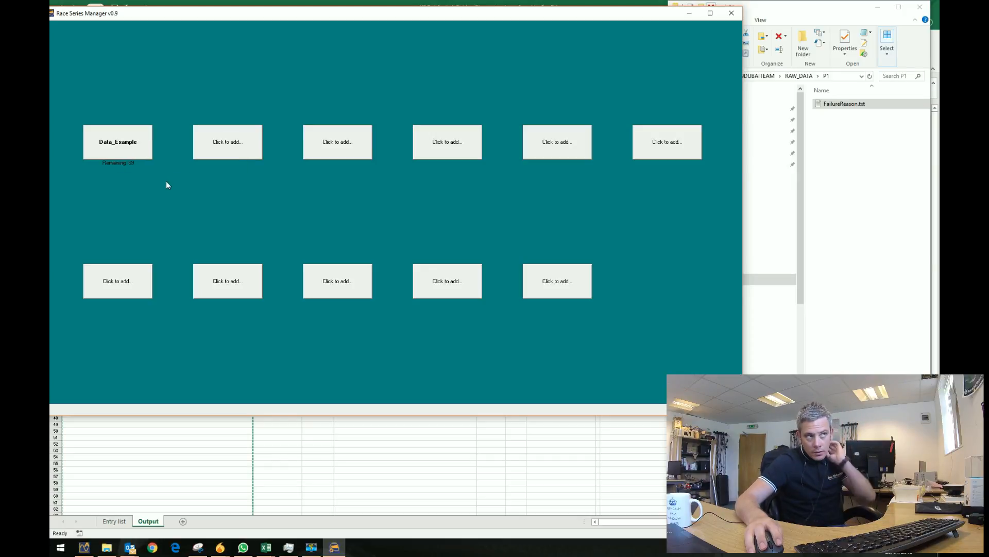
pyautogui.click(839, 155)
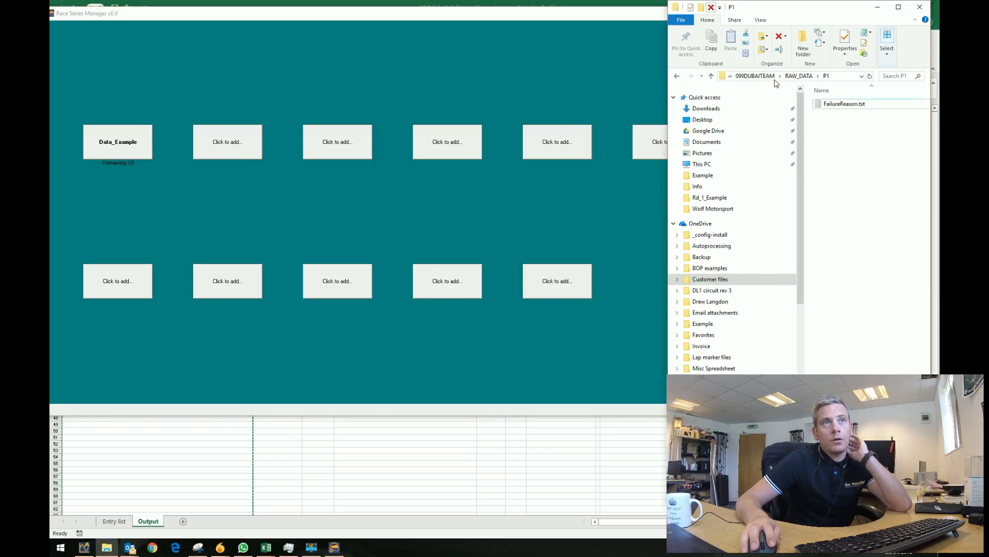
pyautogui.click(759, 79)
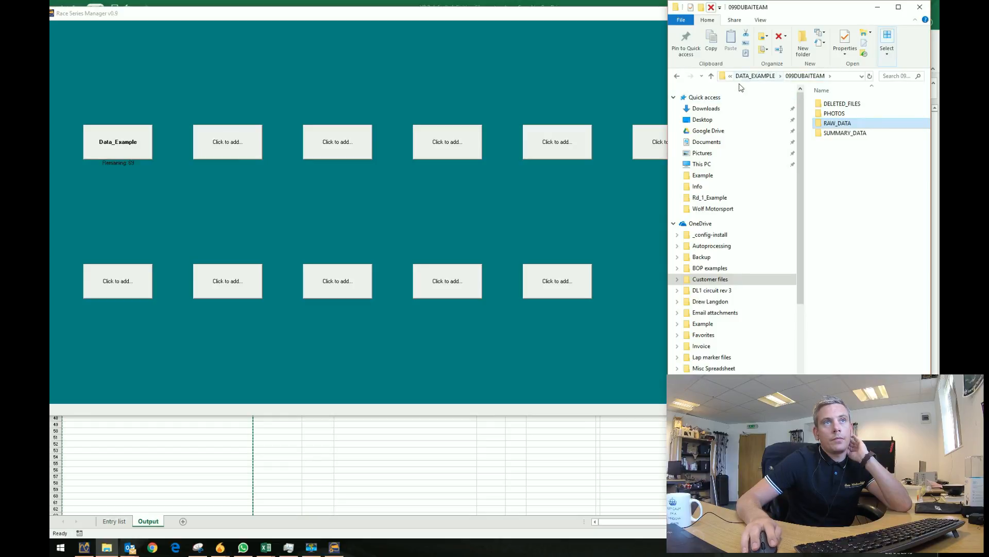
# Go up to DATA_EXAMPLE, enlarge the Explorer window, and bring up 002SWECATRACING's folder options.
pyautogui.click(754, 77)
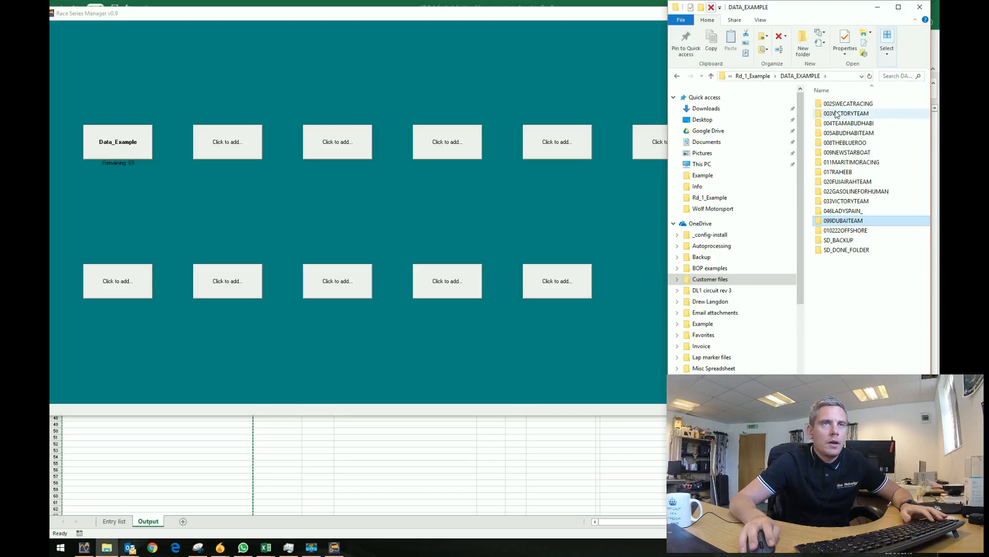
pyautogui.moveTo(604, 21); pyautogui.dragTo(412, 53)
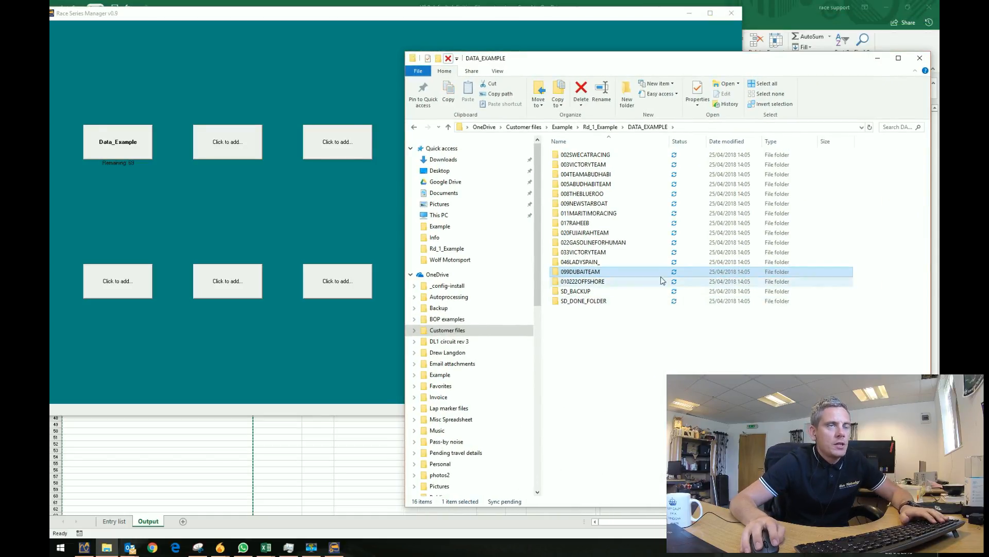
pyautogui.click(599, 156)
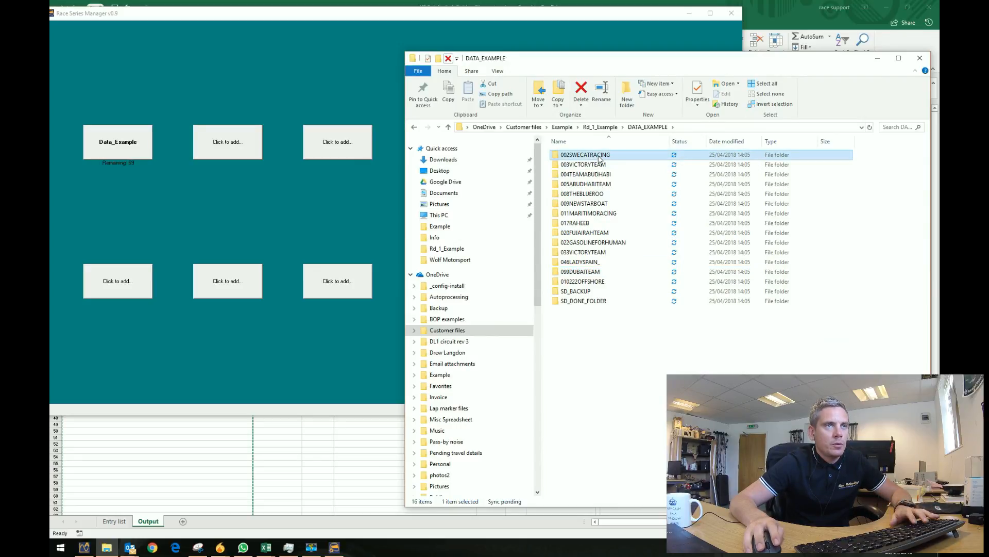
pyautogui.rightClick(600, 159)
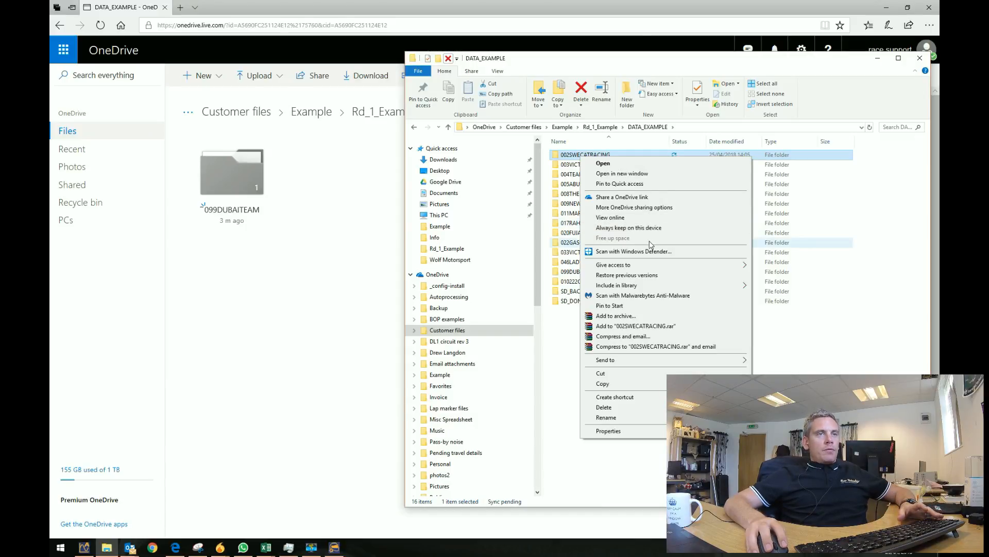
# Open 002SWECATRACING to verify its generated subfolders, then return to DATA_EXAMPLE.
pyautogui.click(840, 372)
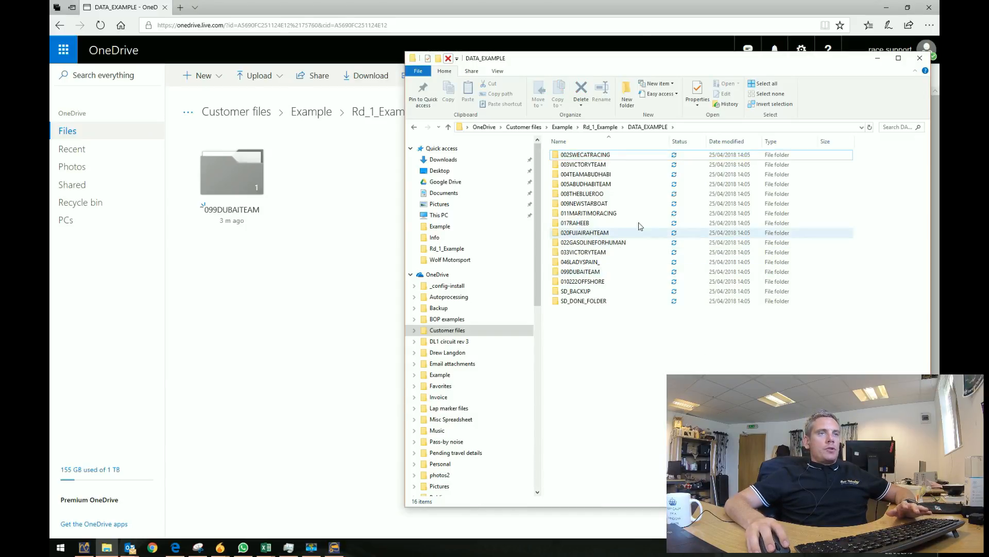
pyautogui.doubleClick(582, 156)
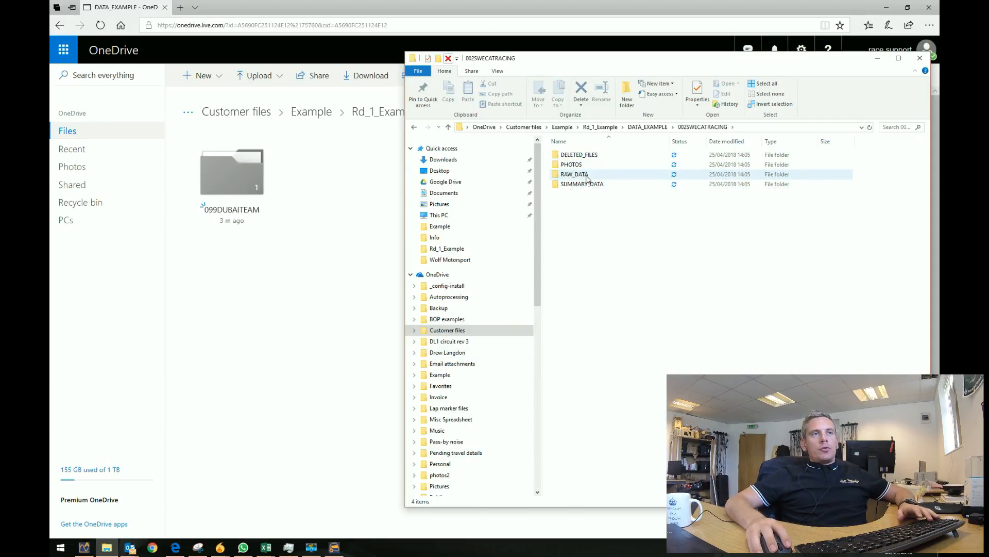
pyautogui.click(637, 129)
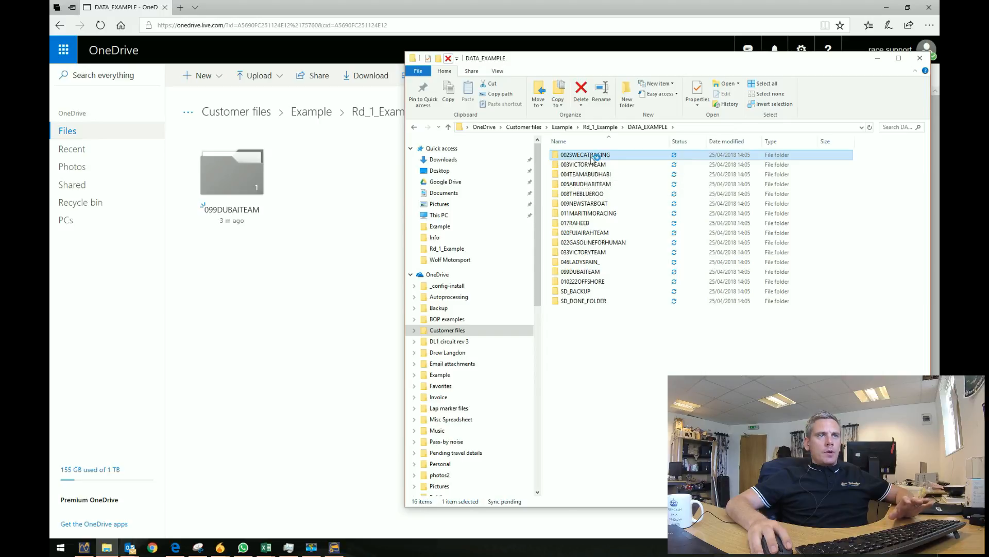
pyautogui.doubleClick(592, 157)
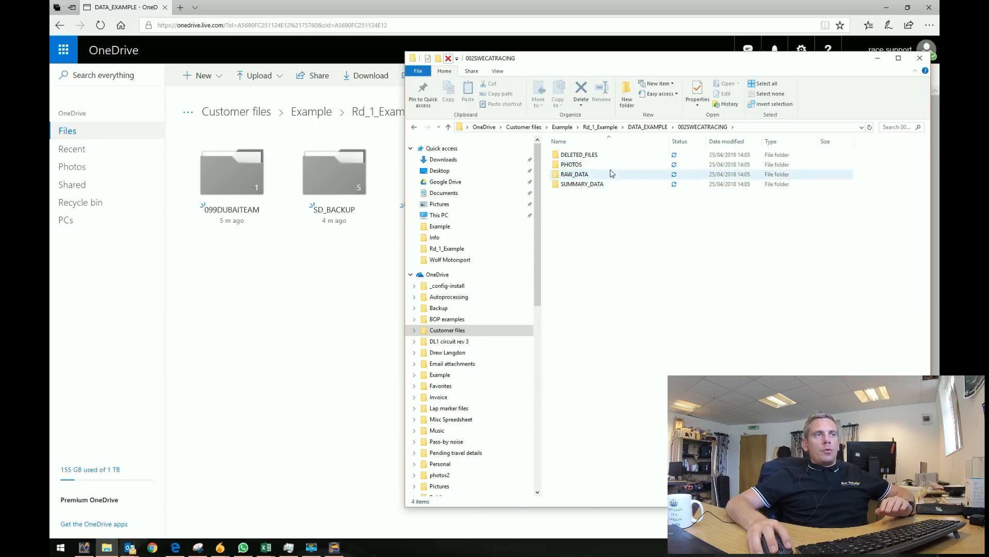
pyautogui.click(647, 127)
# Minimise the OneDrive browser and Entry list workbooks, and return to Race Series Manager.
pyautogui.click(888, 13)
pyautogui.click(887, 13)
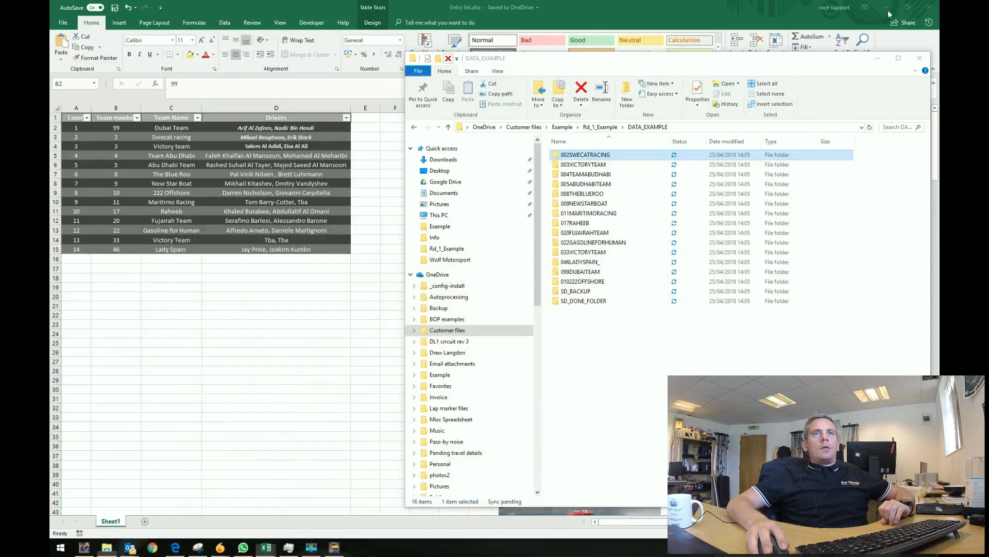
pyautogui.click(889, 14)
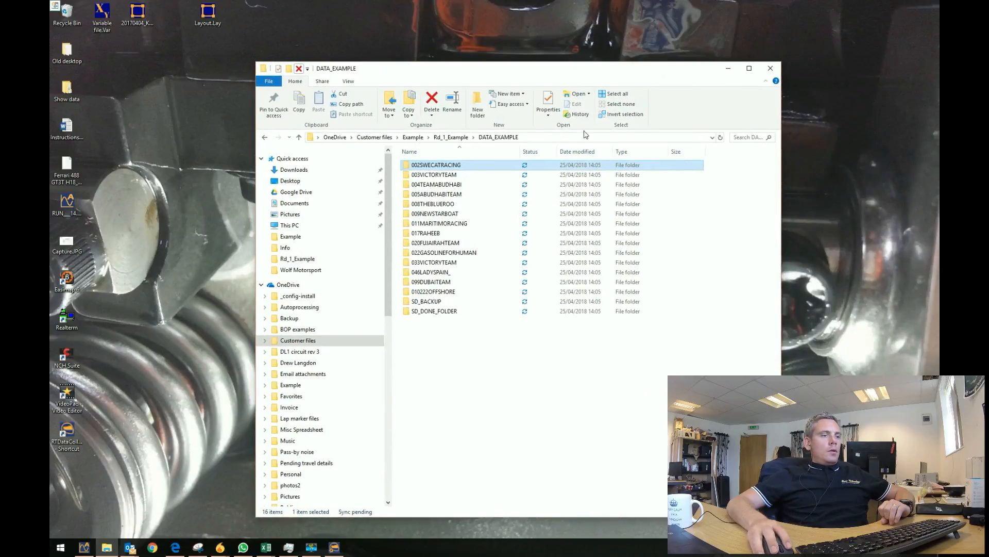
pyautogui.click(337, 550)
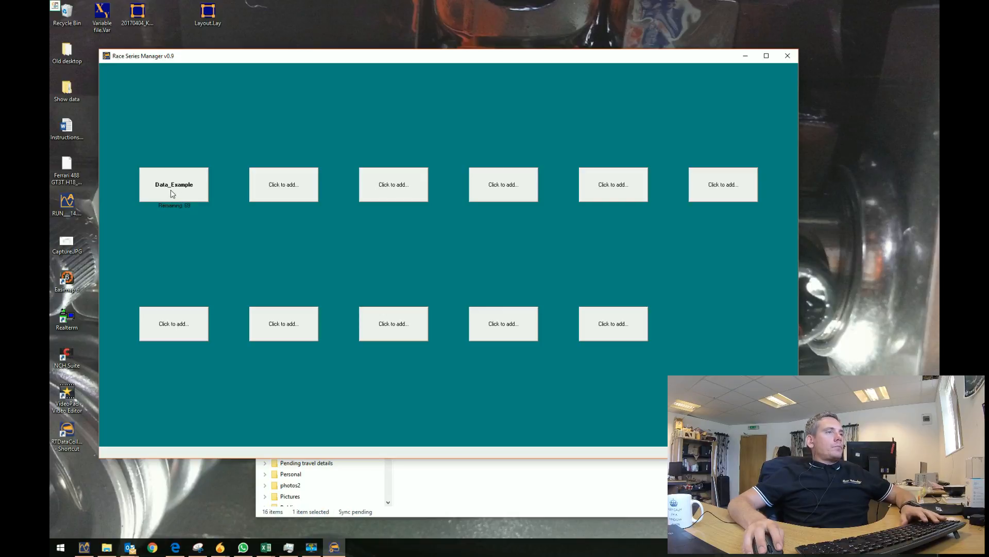
# Open Data_Example, select team 003VICTORYTEAM, and open its P1 session data screen.
pyautogui.click(189, 198)
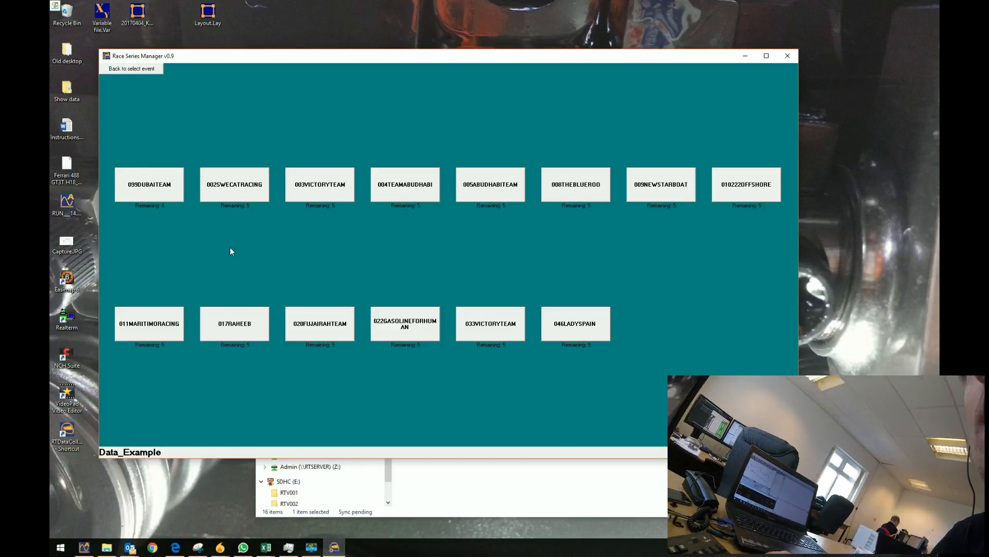
pyautogui.click(311, 187)
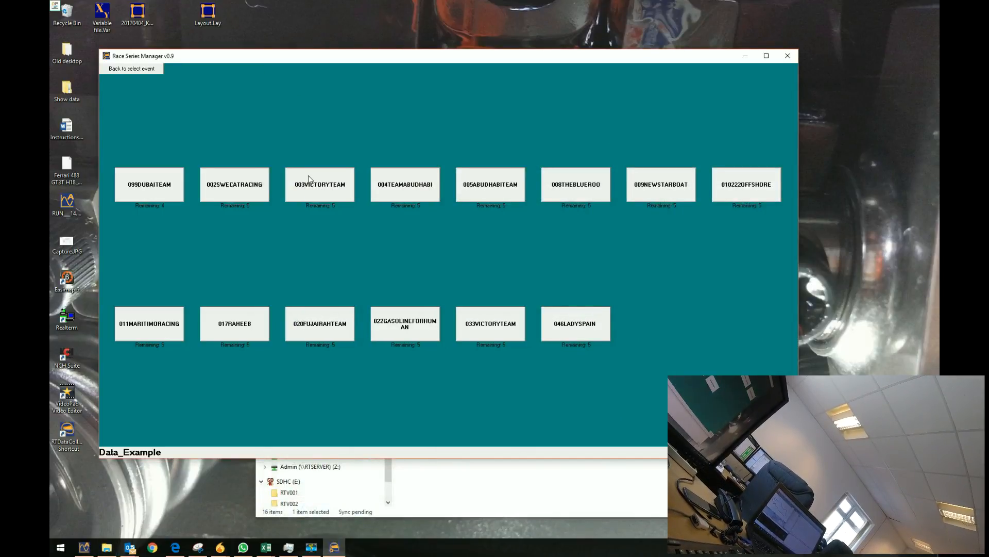
pyautogui.click(328, 194)
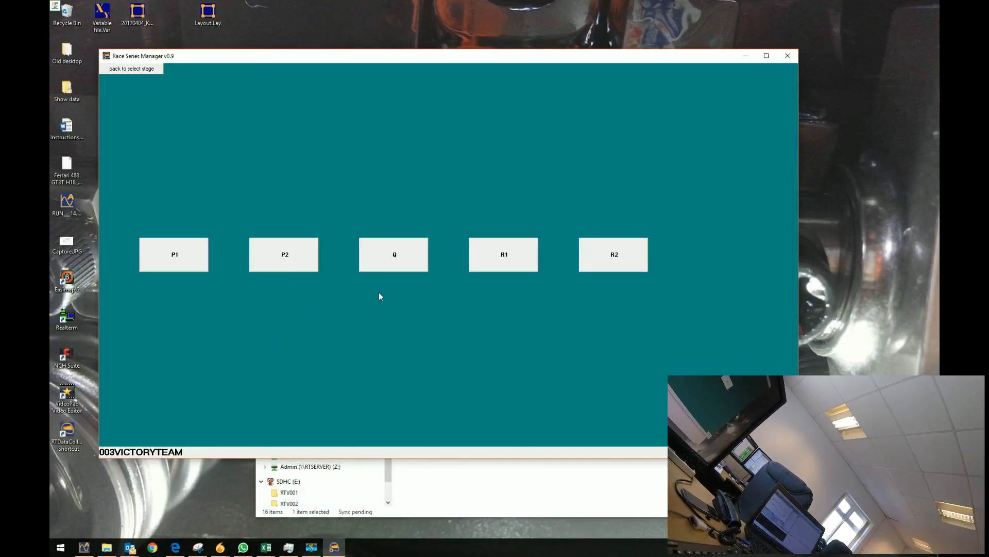
pyautogui.click(189, 253)
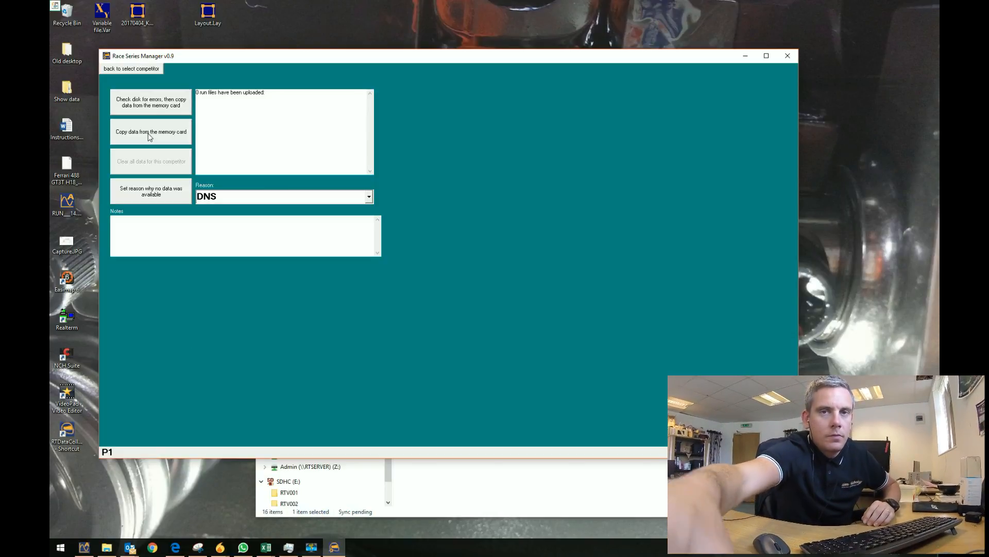
# Copy RTV001.RUN and RTV002.RUN from the SD card into P1, moving the originals to COPIED.
pyautogui.click(149, 135)
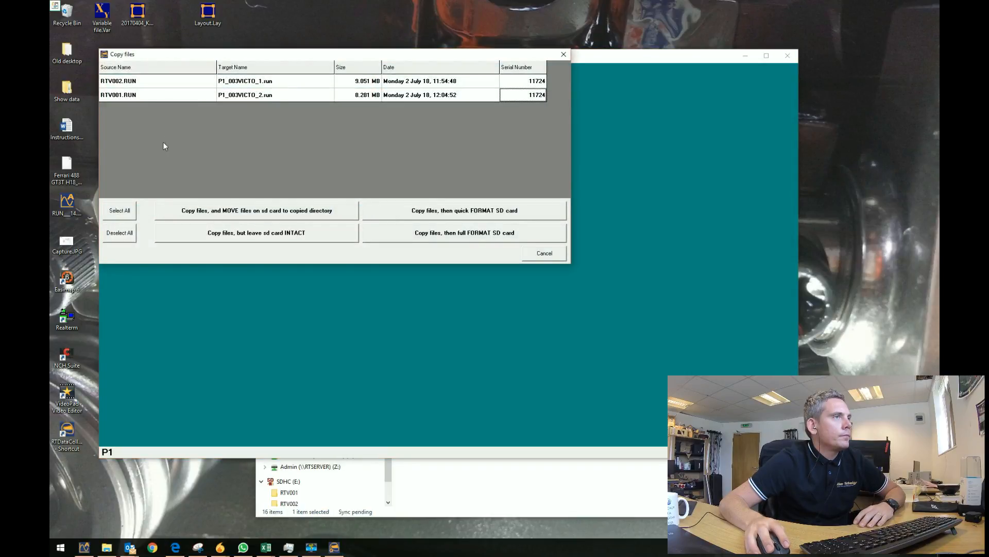
pyautogui.moveTo(298, 60); pyautogui.dragTo(366, 121)
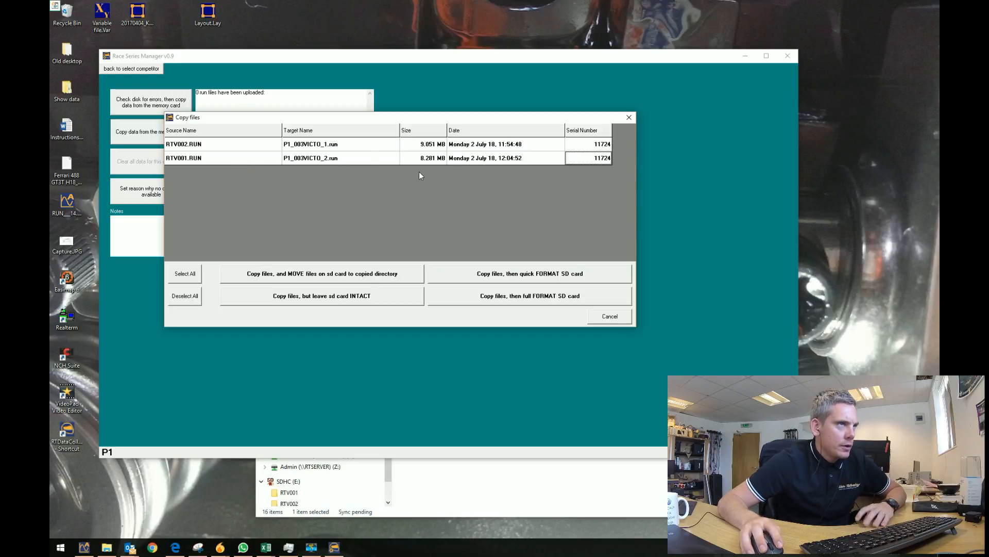
pyautogui.click(435, 158)
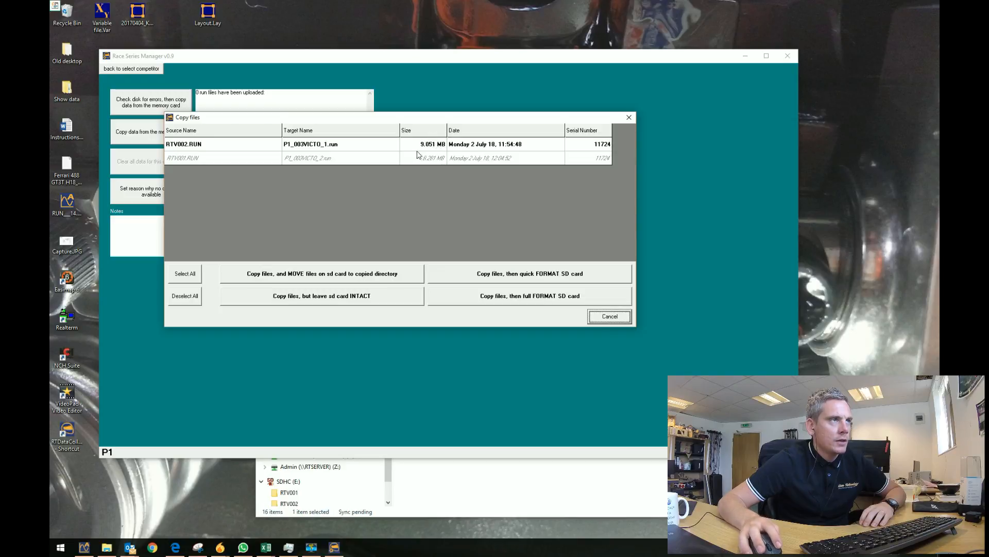
pyautogui.click(410, 162)
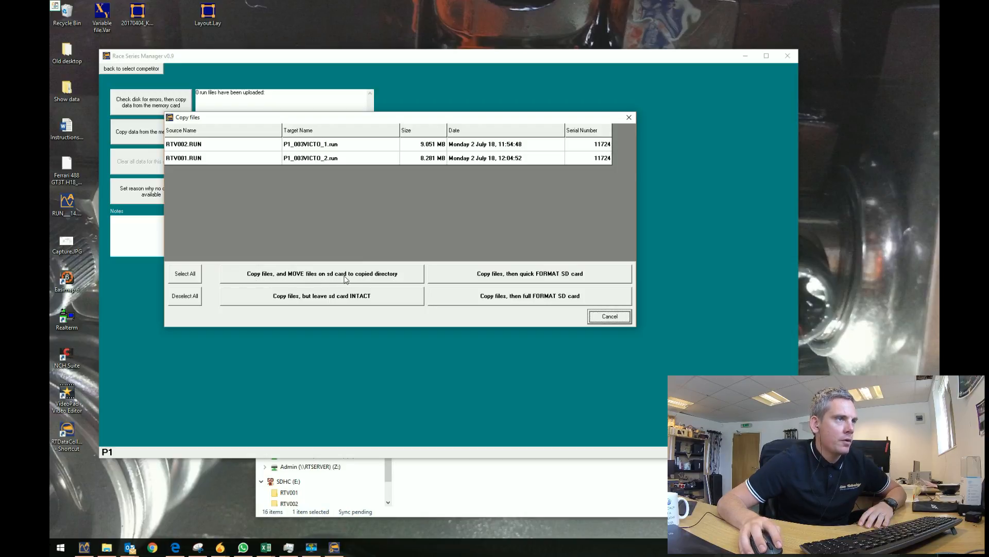
pyautogui.click(385, 279)
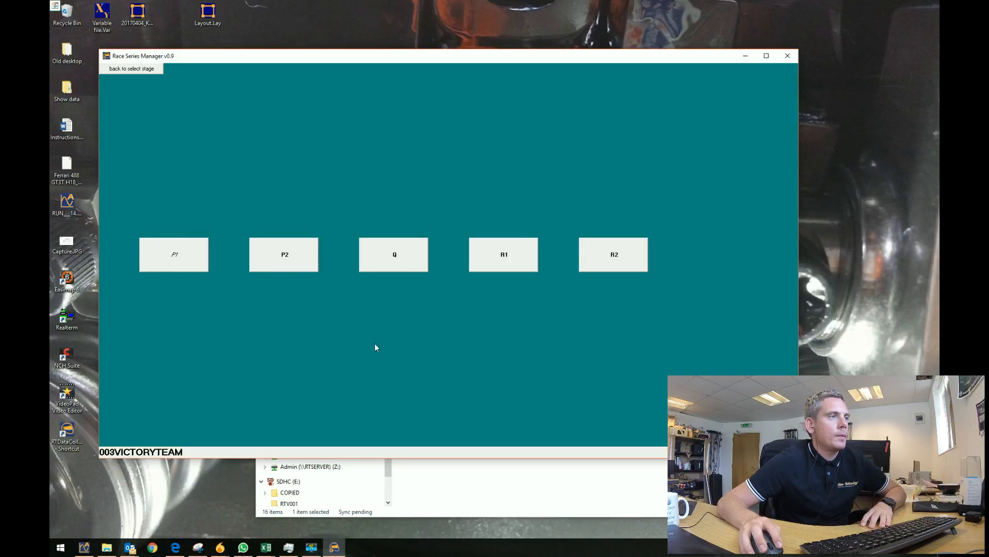
# Open 003VICTORYTEAM > RAW_DATA > P1 and check P1_003VICTO_1.run and P1_003VICTO_2.run sizes.
pyautogui.click(502, 484)
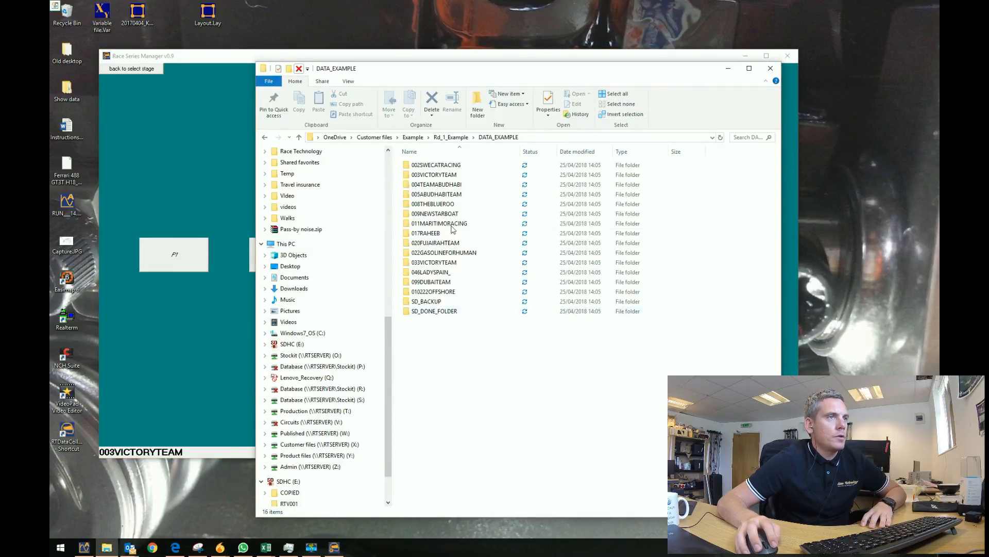
pyautogui.doubleClick(435, 176)
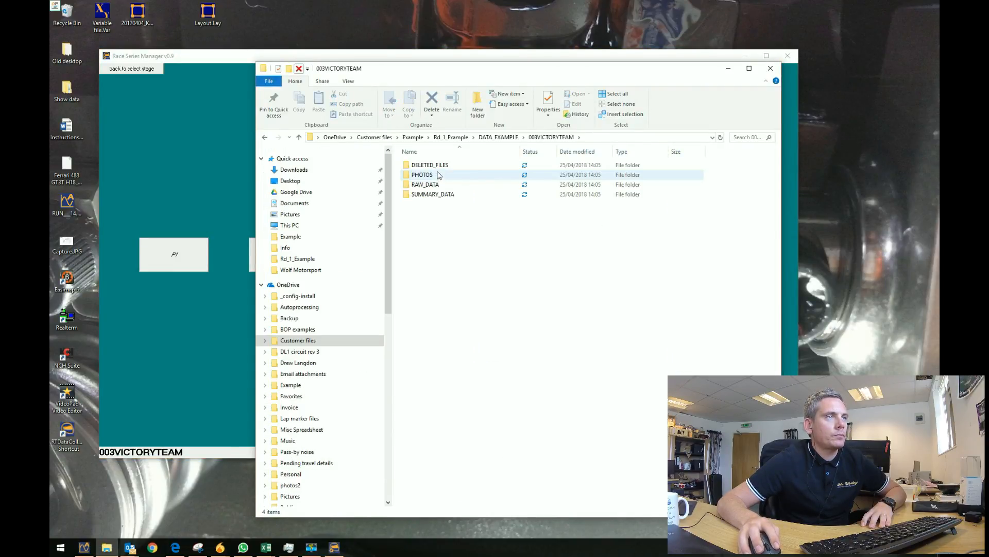
pyautogui.doubleClick(428, 185)
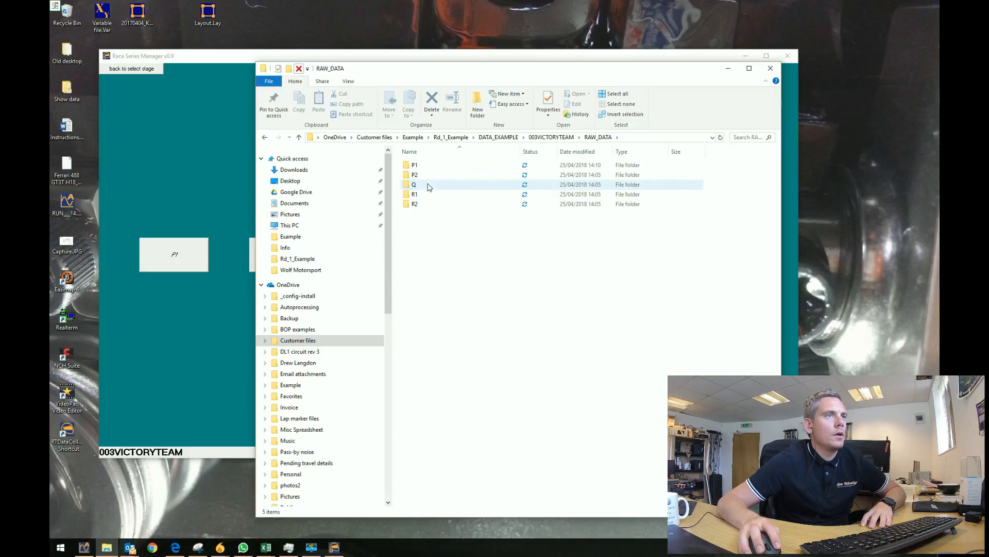
pyautogui.doubleClick(429, 164)
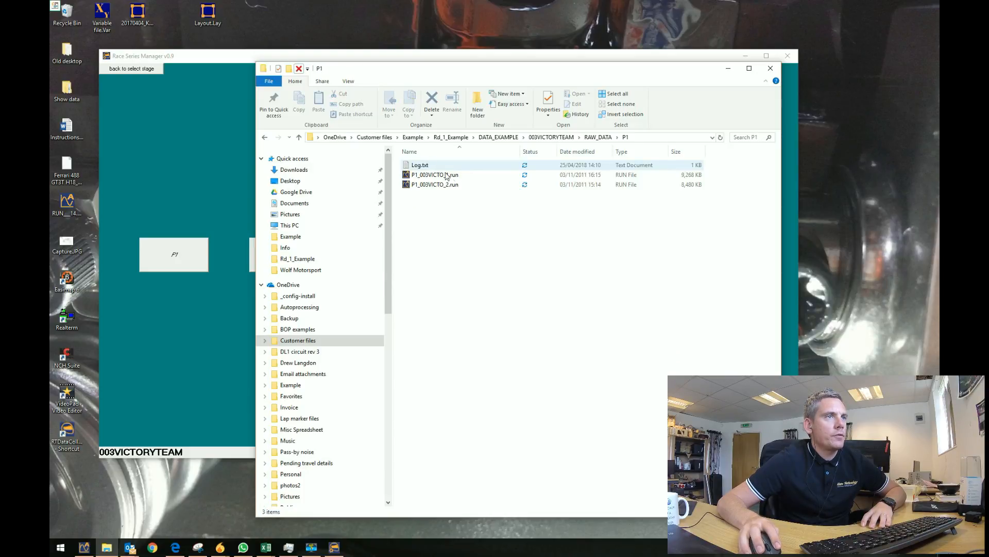
pyautogui.click(420, 184)
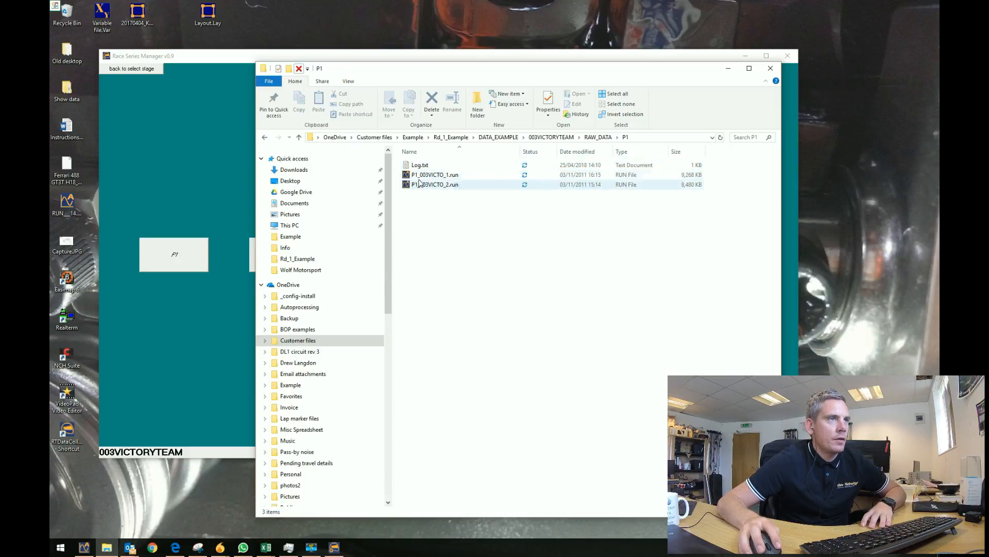
pyautogui.click(414, 178)
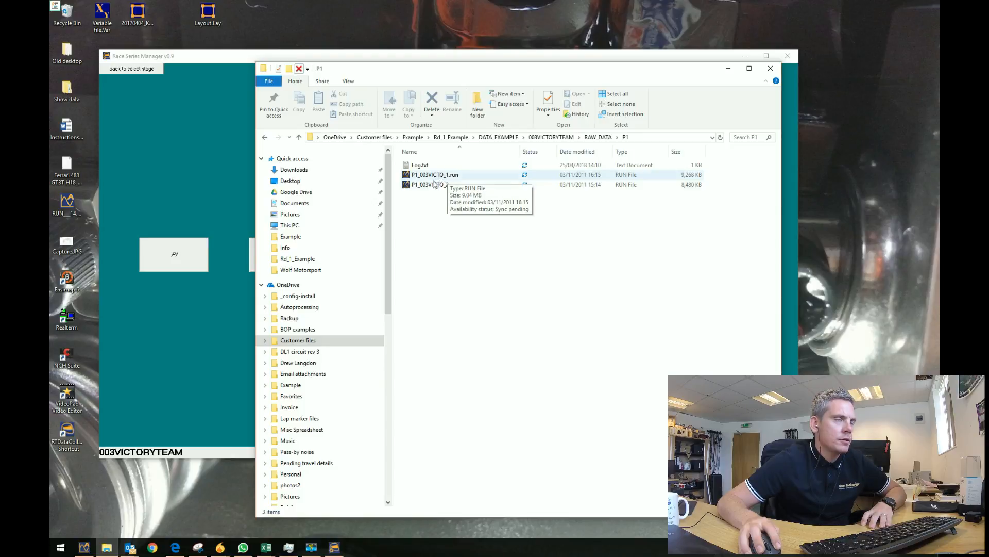
pyautogui.click(429, 177)
pyautogui.click(429, 184)
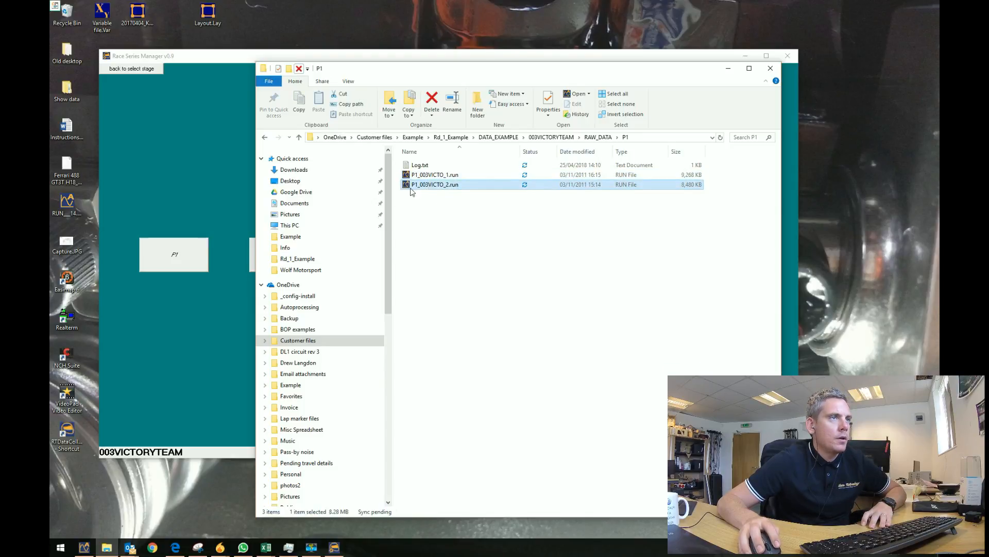
# Browse SDHC (E:) > COPIED > 1 > RTV001 to confirm the moved originals.
pyautogui.click(305, 286)
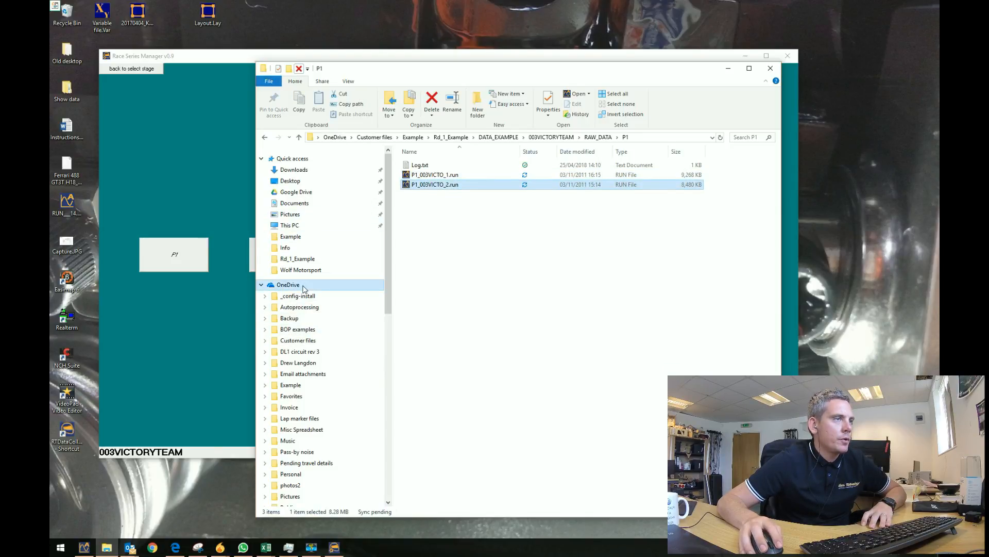
pyautogui.click(262, 286)
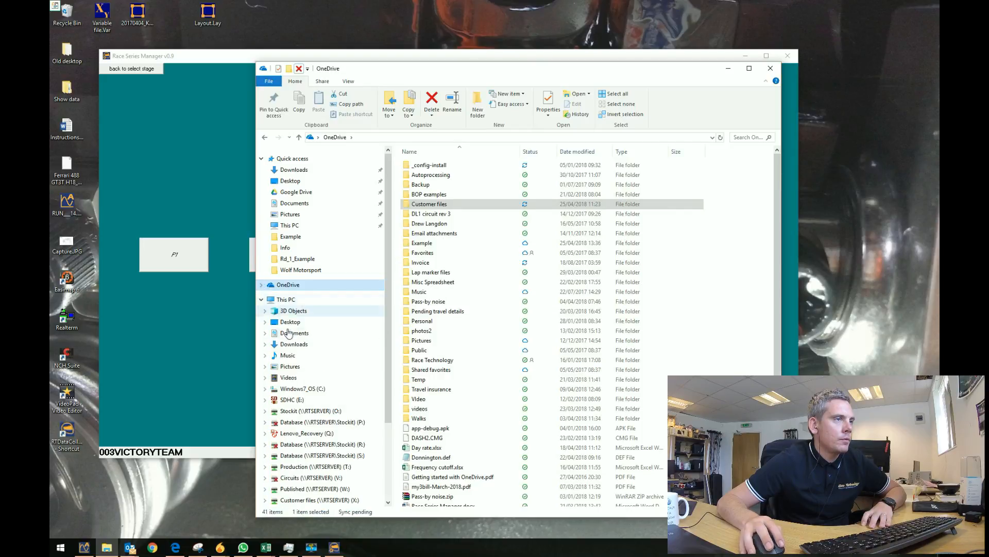
pyautogui.click(283, 400)
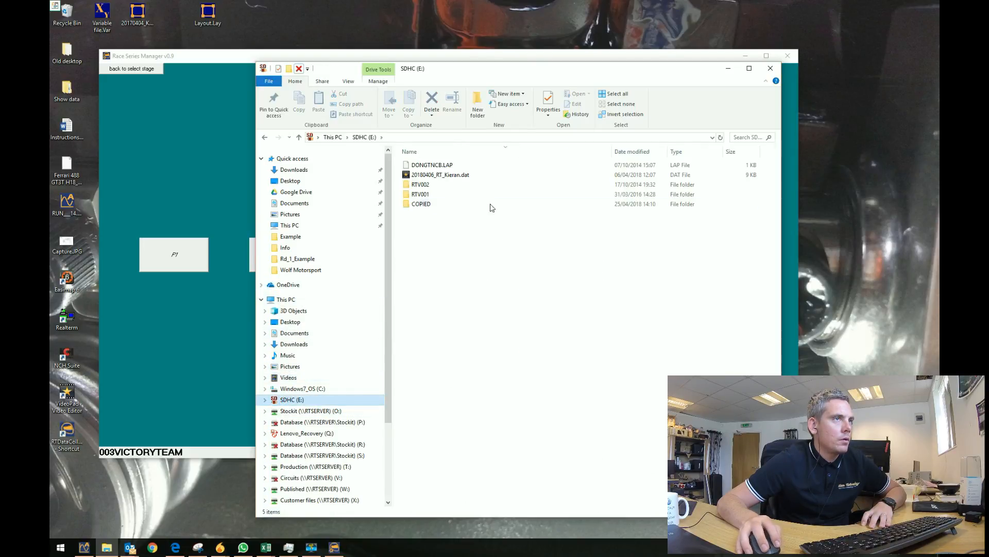
pyautogui.click(424, 204)
pyautogui.doubleClick(424, 205)
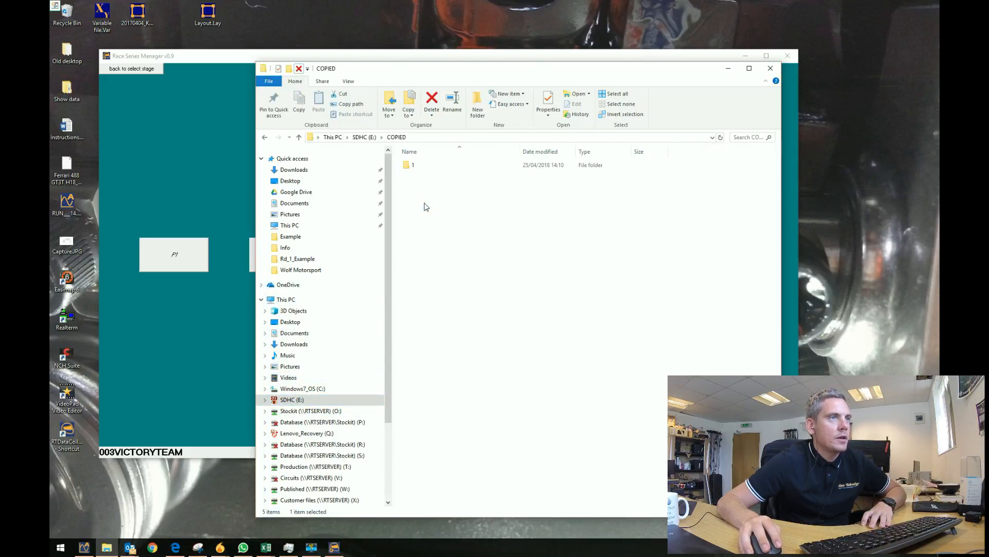
pyautogui.doubleClick(424, 168)
pyautogui.doubleClick(435, 166)
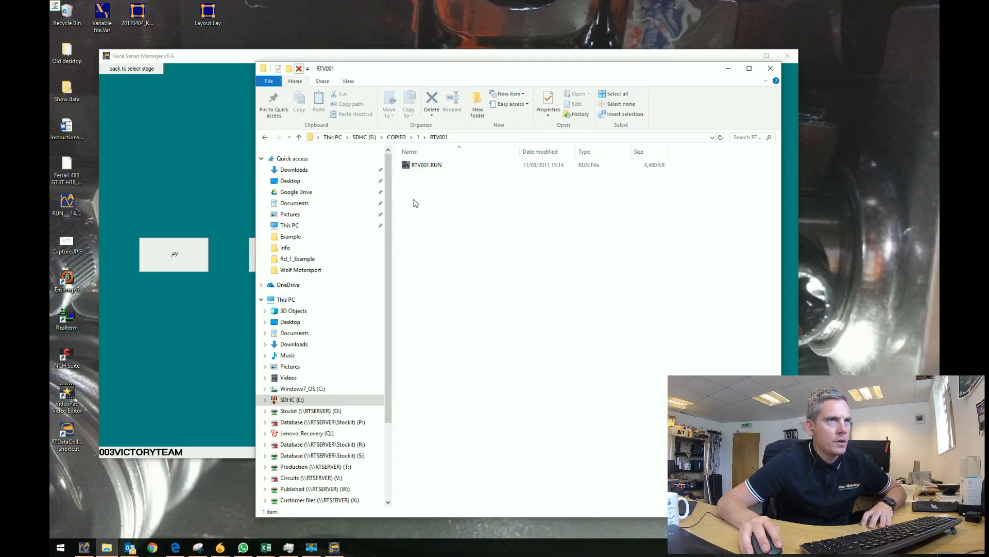
pyautogui.click(396, 138)
pyautogui.click(370, 138)
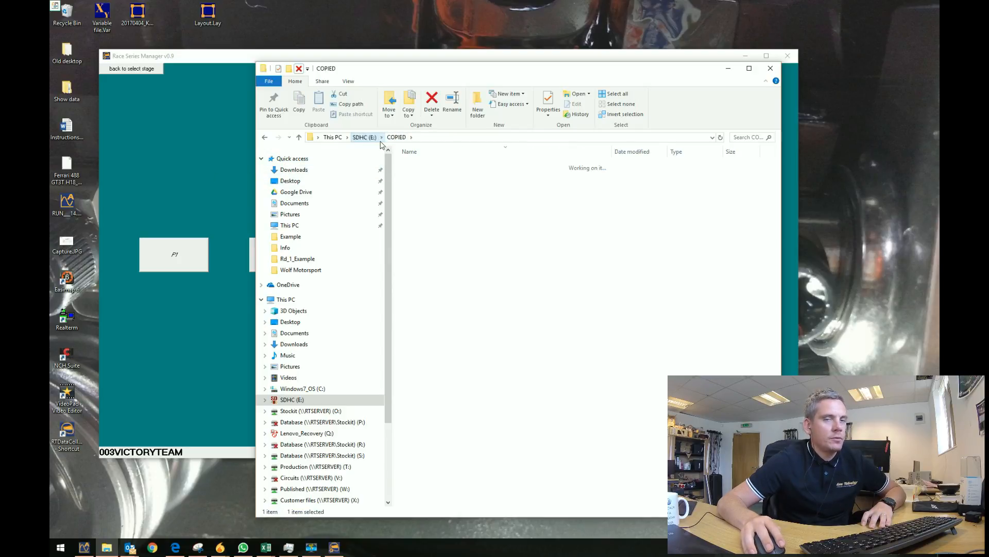
pyautogui.click(191, 162)
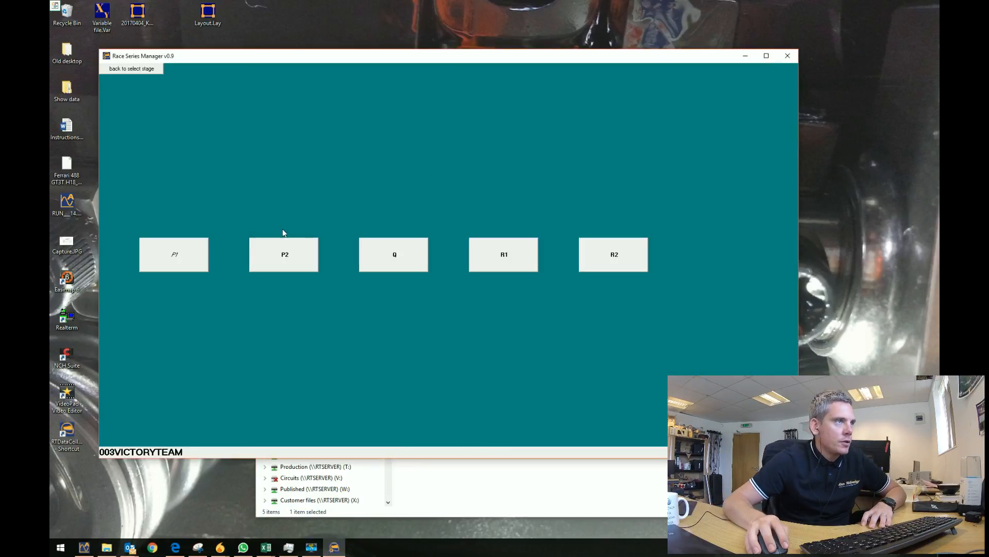
pyautogui.click(266, 257)
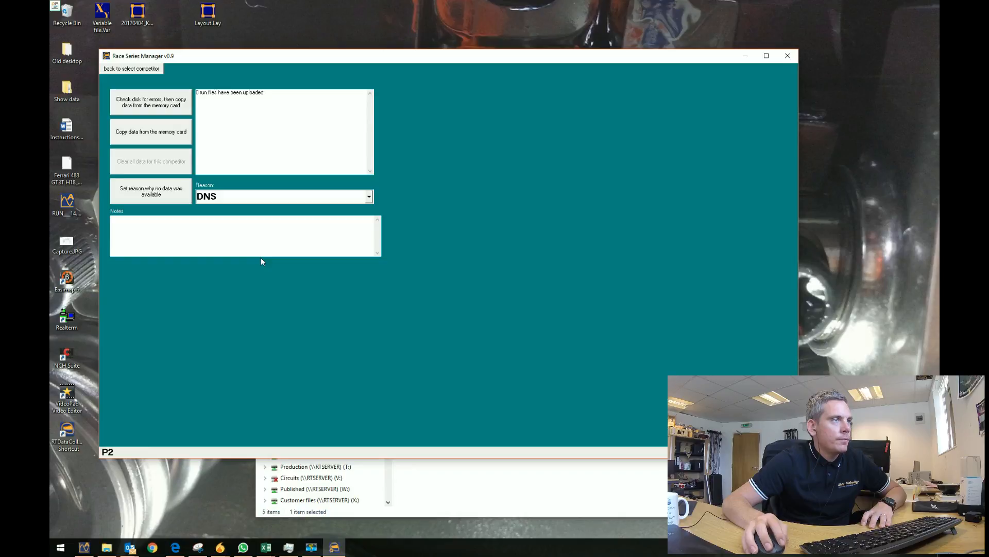
pyautogui.click(160, 139)
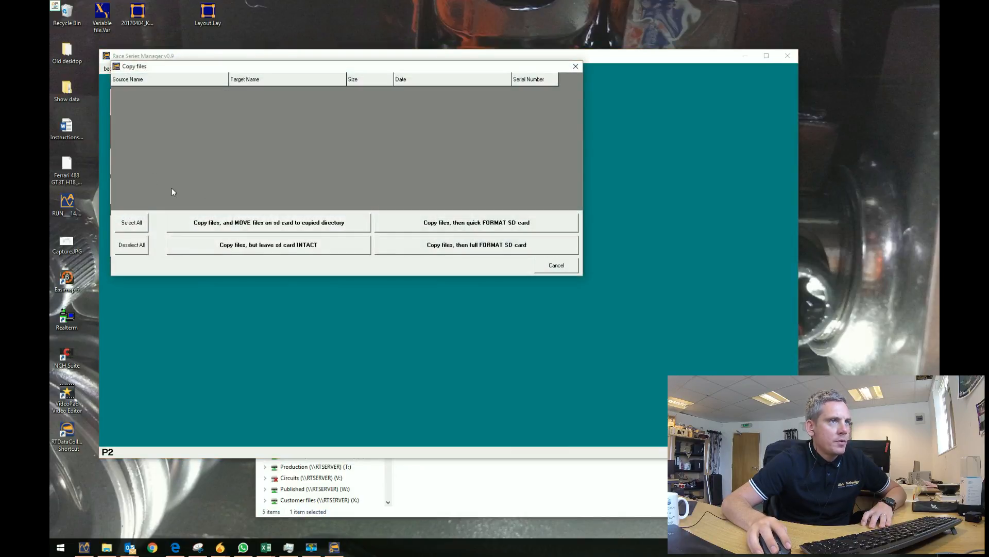
pyautogui.moveTo(303, 71); pyautogui.dragTo(356, 124)
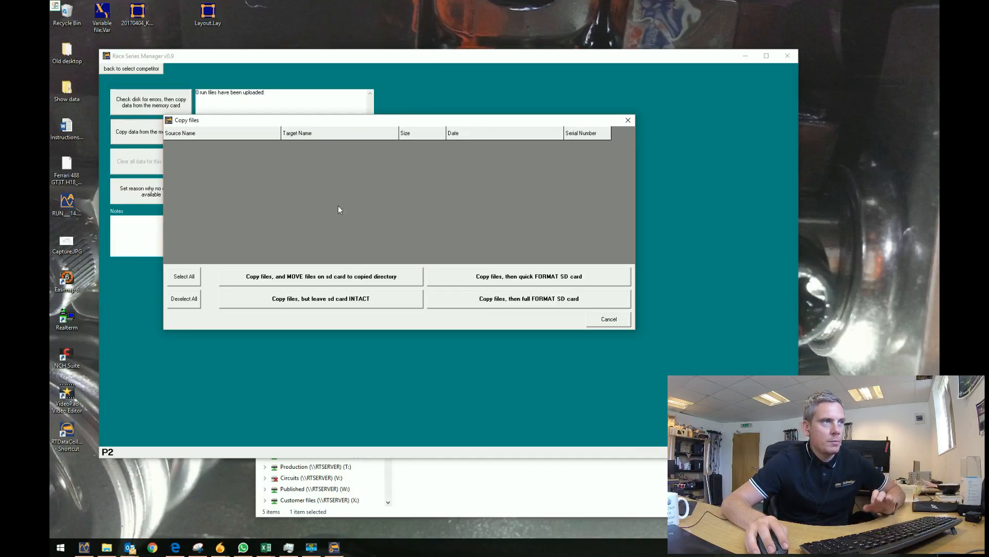
pyautogui.click(620, 325)
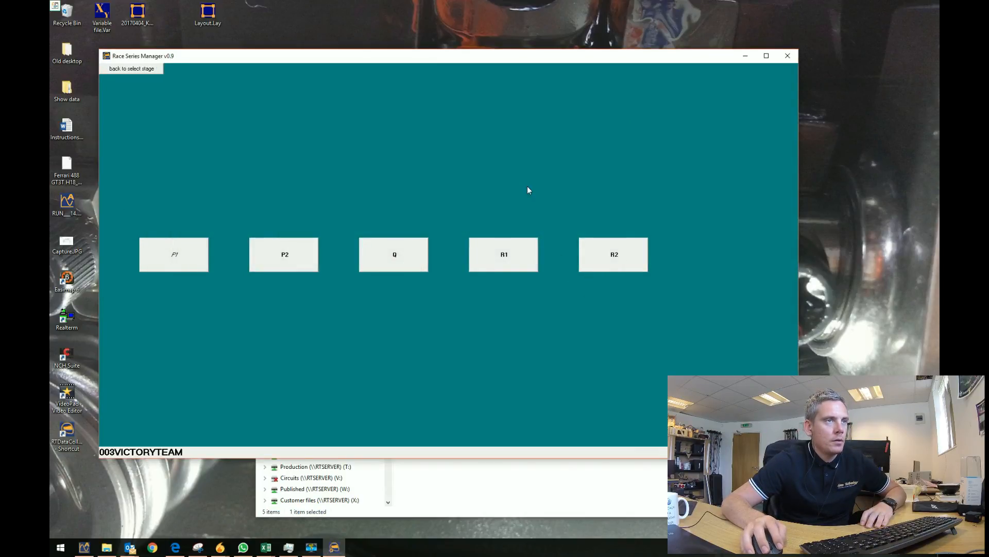
pyautogui.click(129, 75)
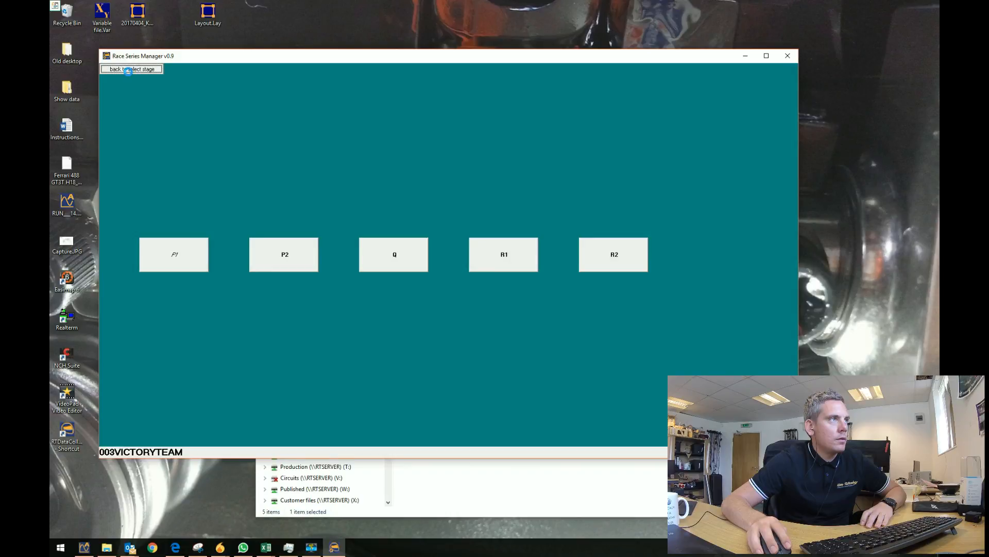